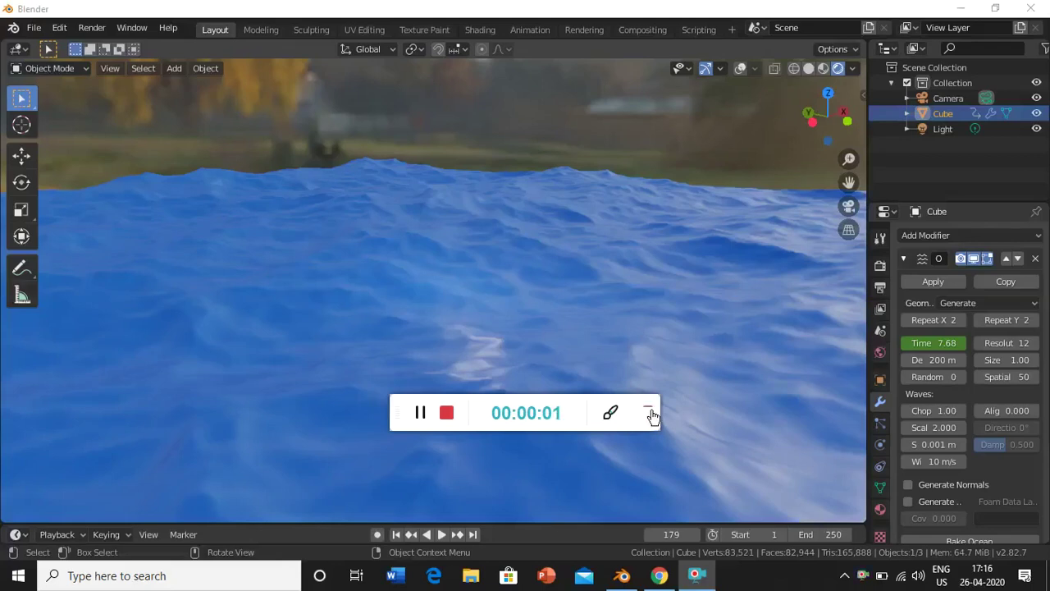
# Play back the finished ocean animation for a few seconds and pause it
pyautogui.click(649, 415)
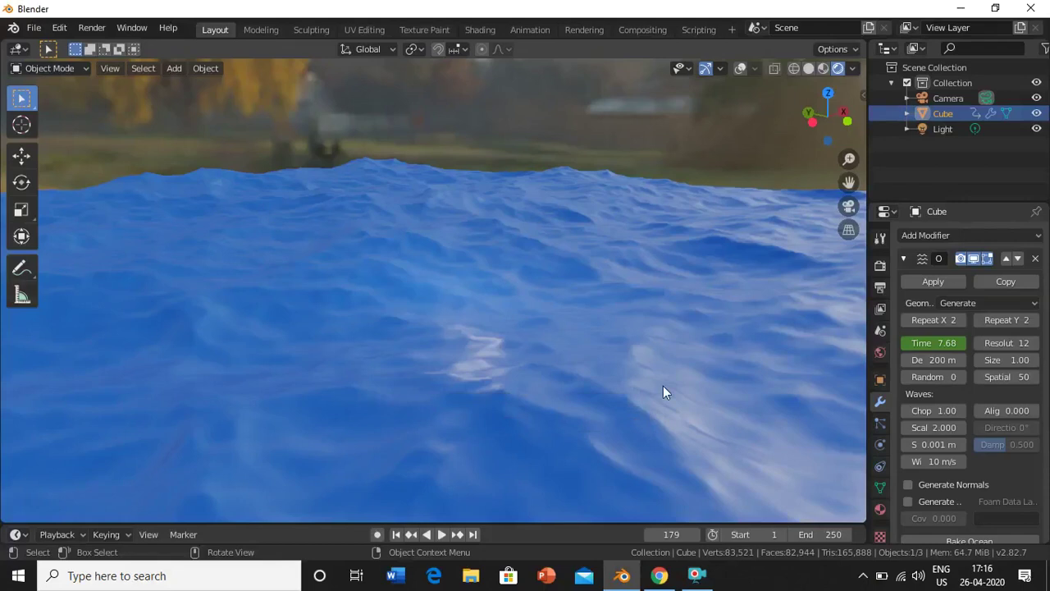
pyautogui.click(444, 534)
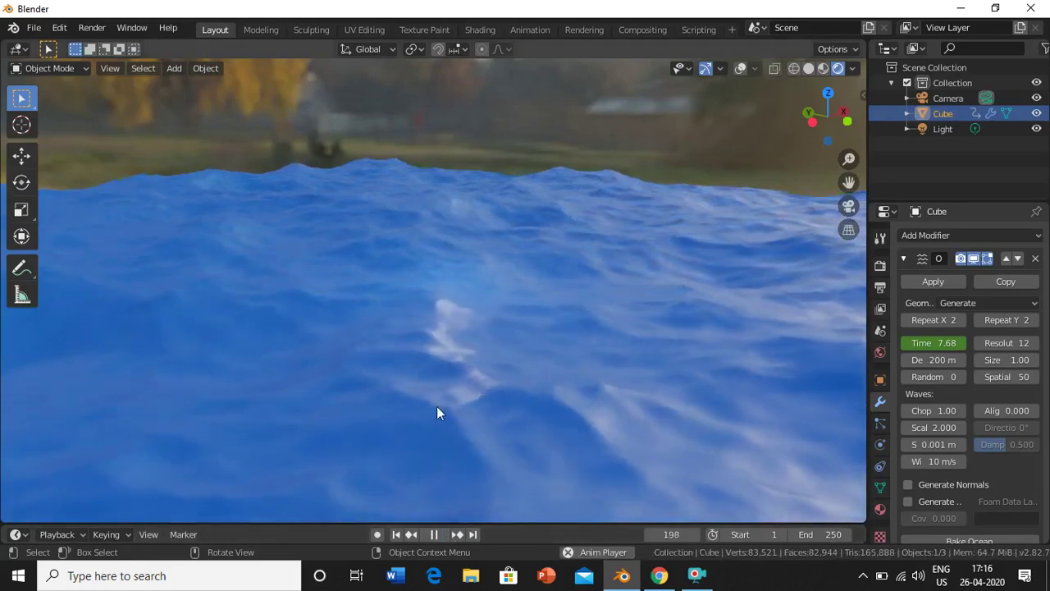
pyautogui.click(435, 534)
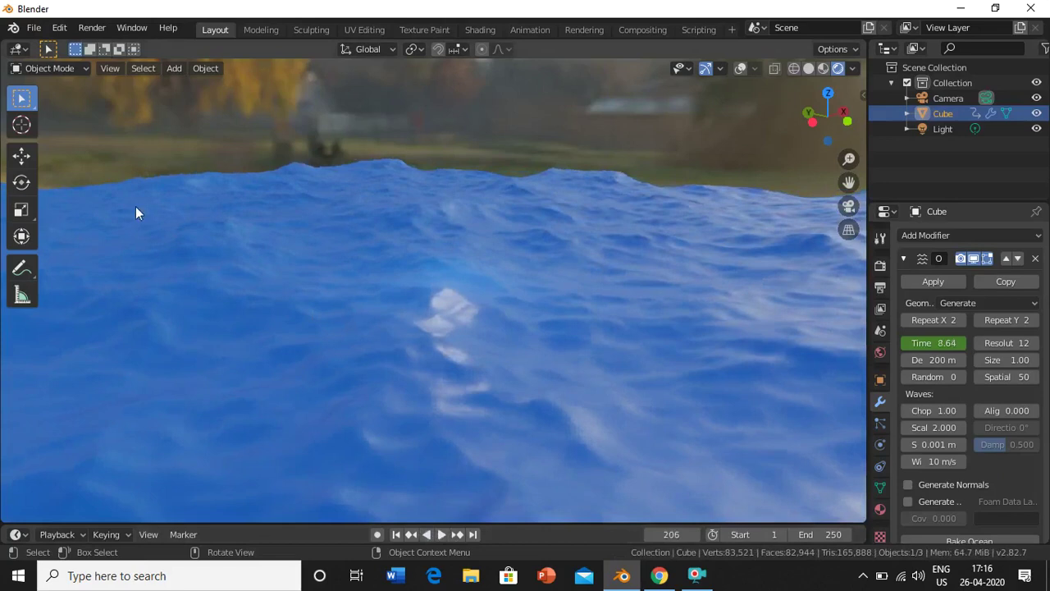
# Start a new General scene without saving the changes to the current file
pyautogui.click(35, 27)
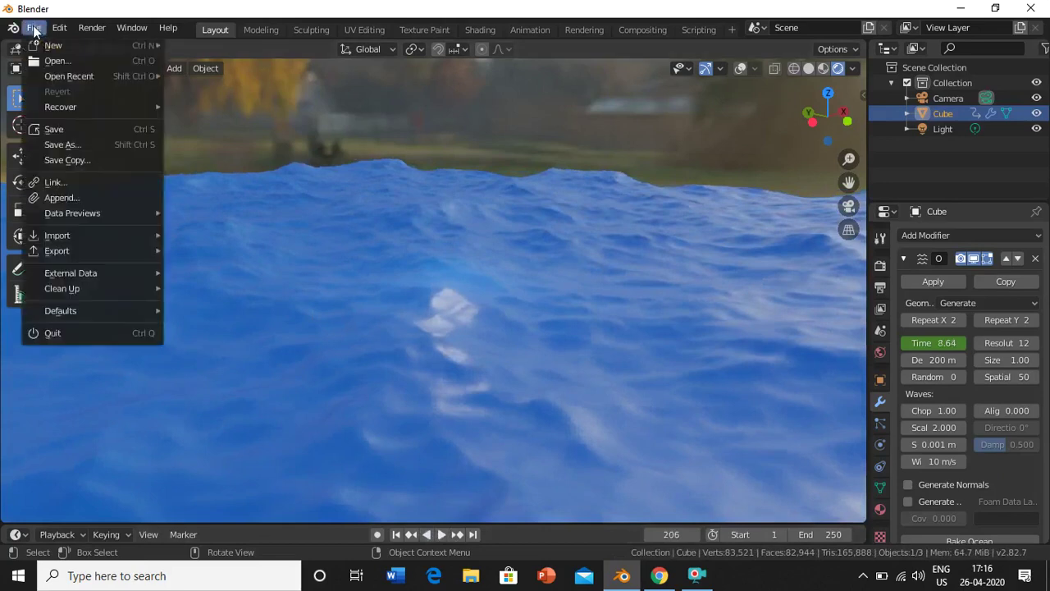
pyautogui.moveTo(78, 47)
pyautogui.click(218, 44)
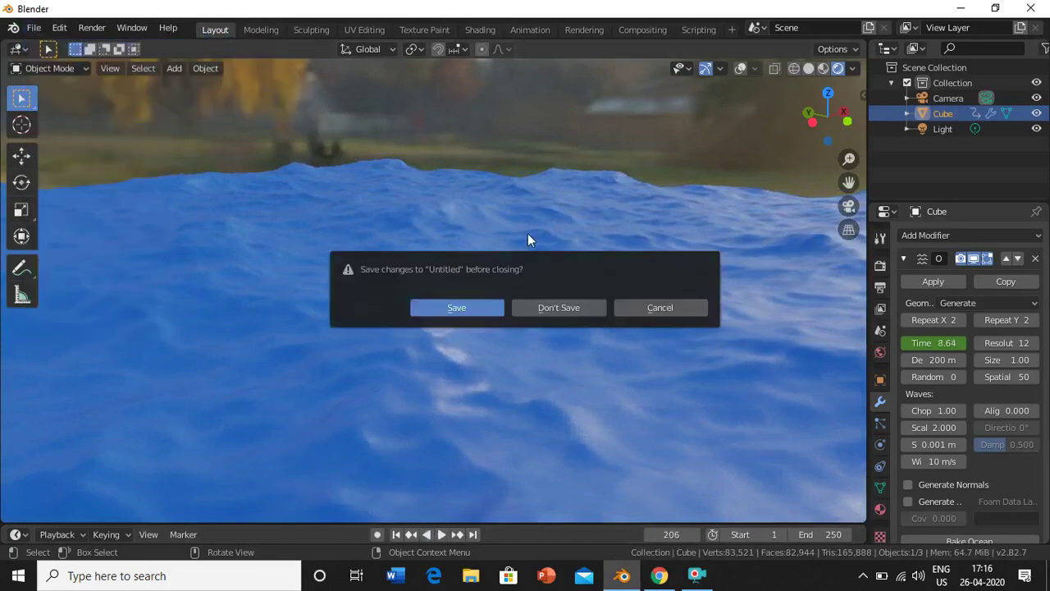
pyautogui.click(543, 313)
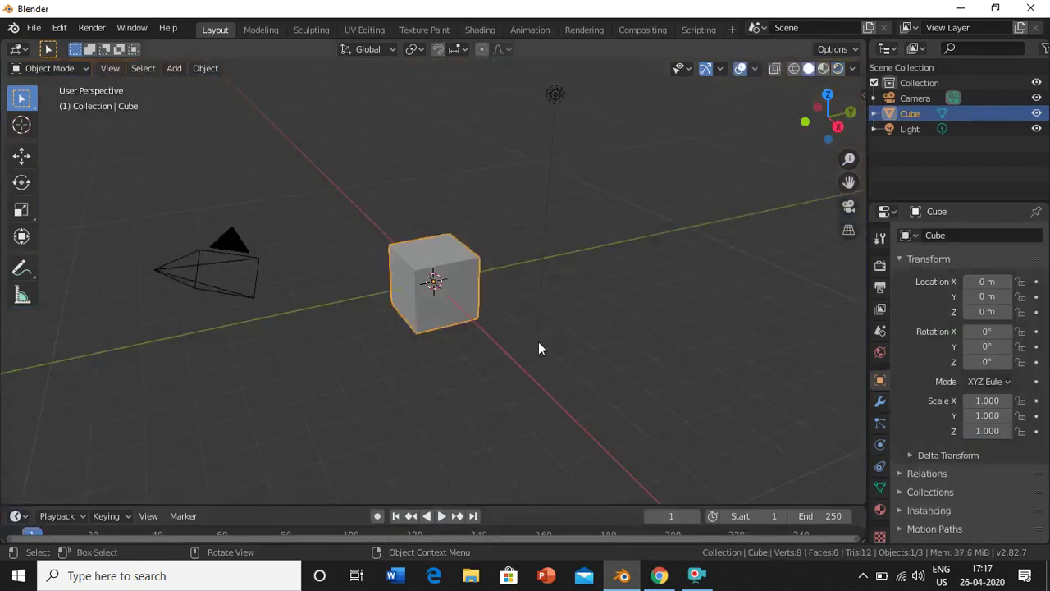
# Add an Ocean modifier to the default cube
pyautogui.click(881, 402)
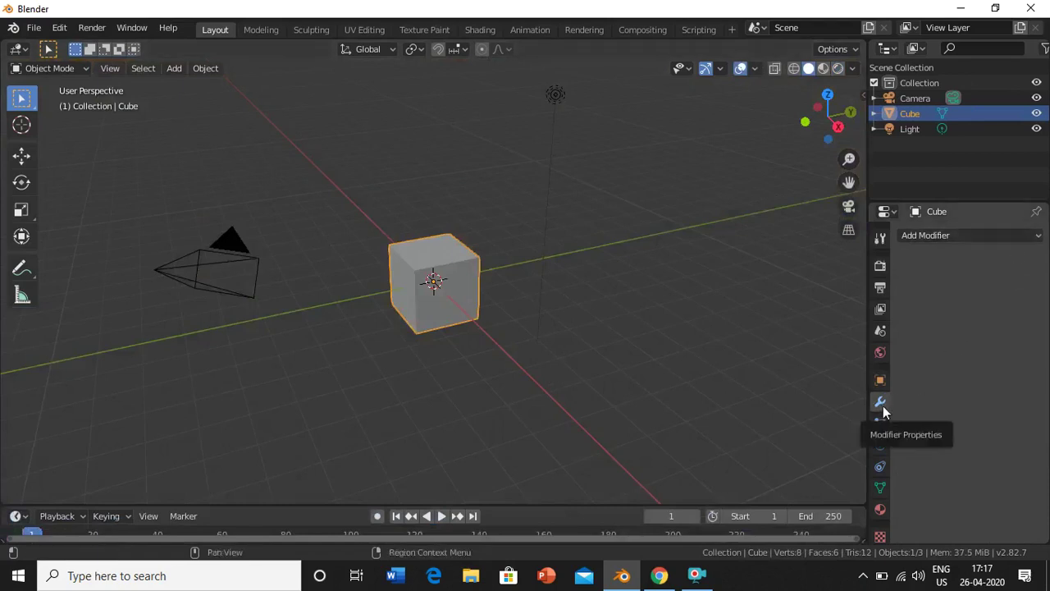
pyautogui.click(1015, 236)
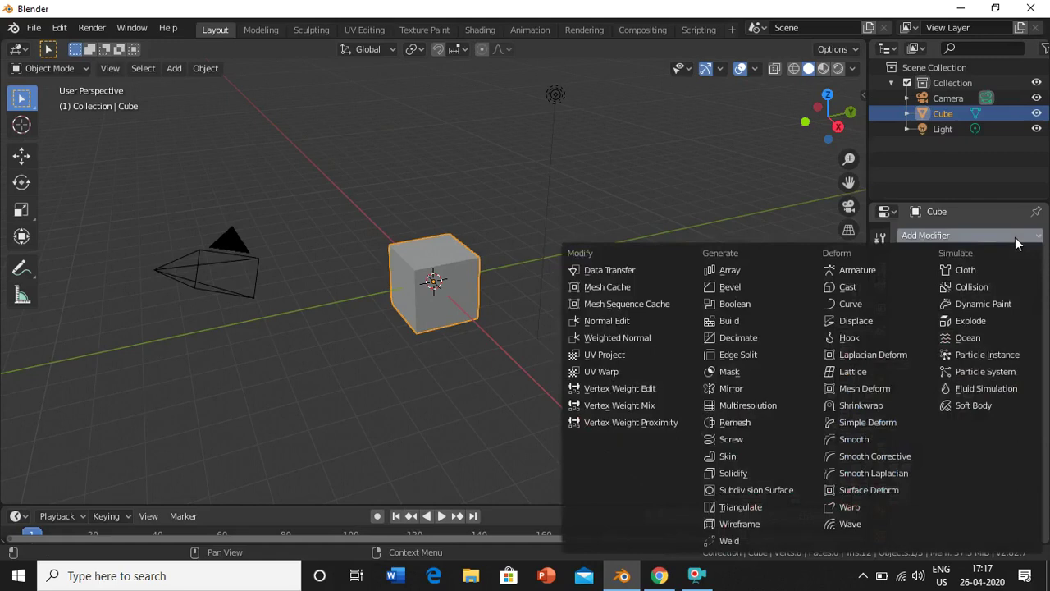
pyautogui.click(994, 337)
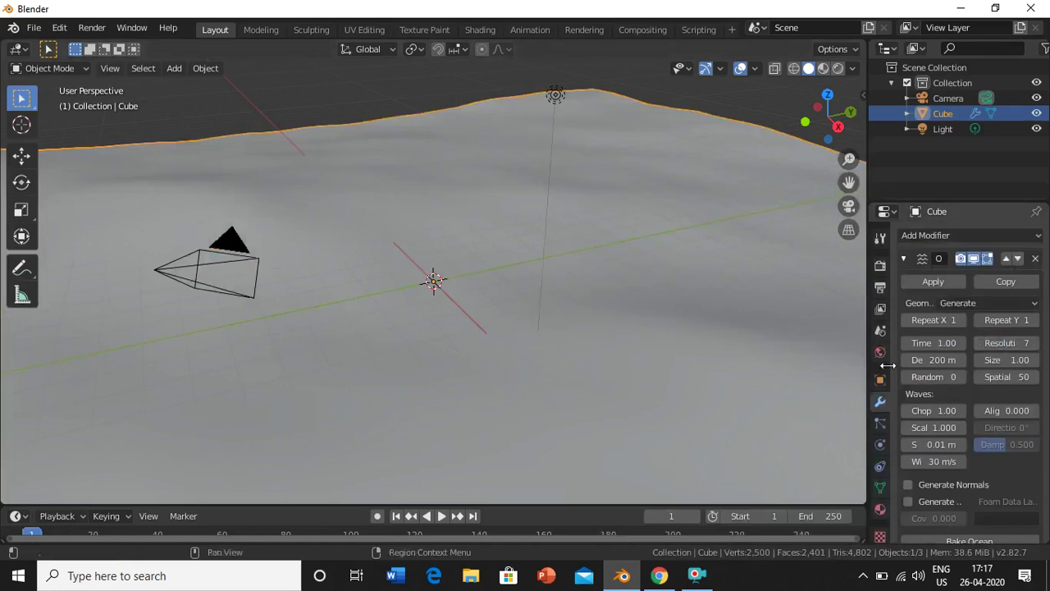
# Set the Ocean modifier's Repeat X and Repeat Y to 2 to enlarge the water surface
pyautogui.moveTo(814, 131)
pyautogui.mouseDown()
pyautogui.moveTo(829, 123)
pyautogui.moveTo(820, 135)
pyautogui.moveTo(804, 131)
pyautogui.mouseUp()
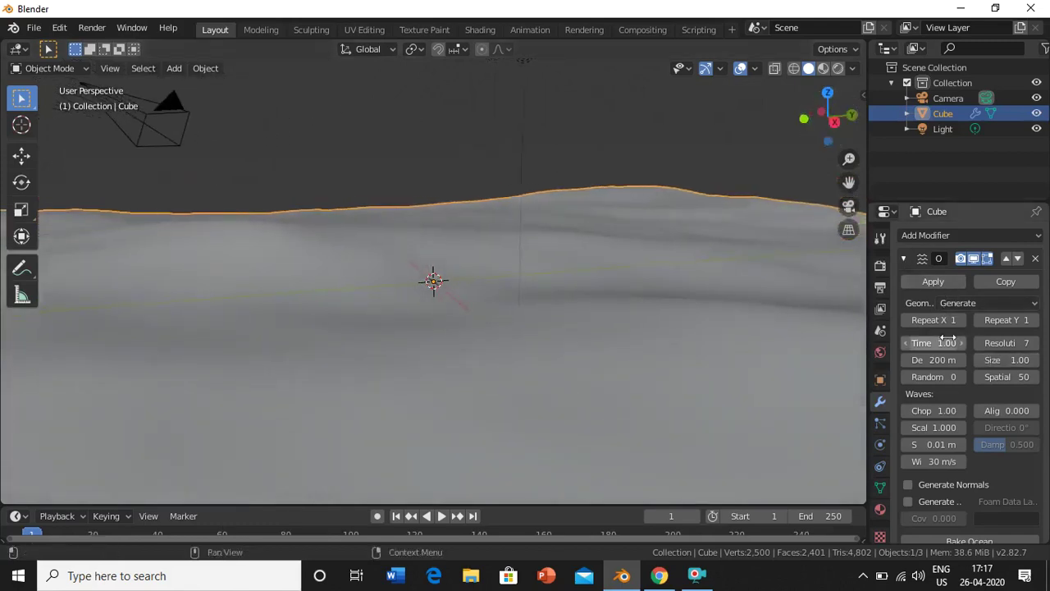
pyautogui.click(962, 320)
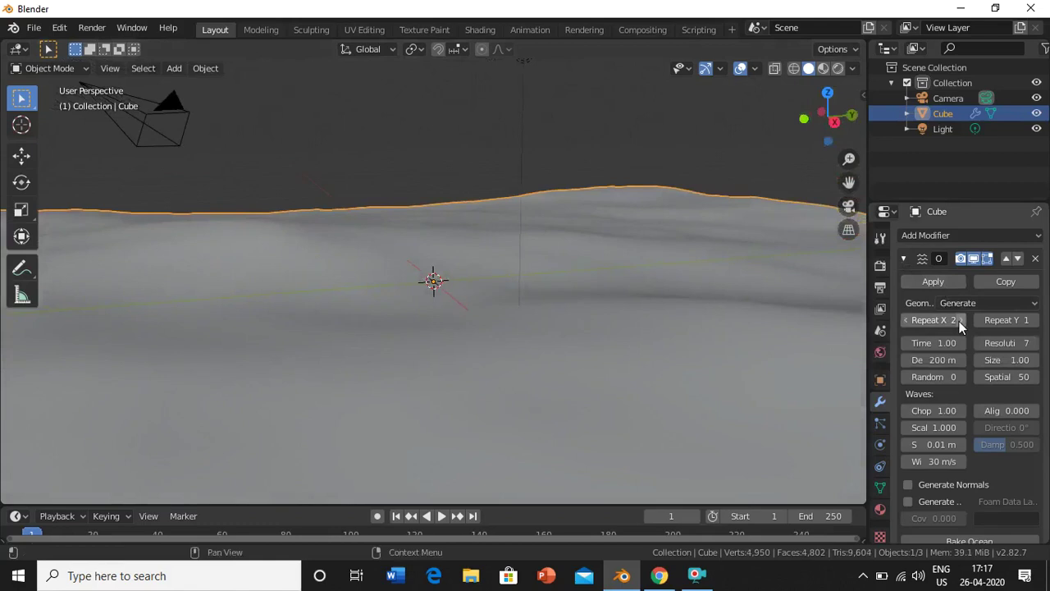
pyautogui.click(1033, 321)
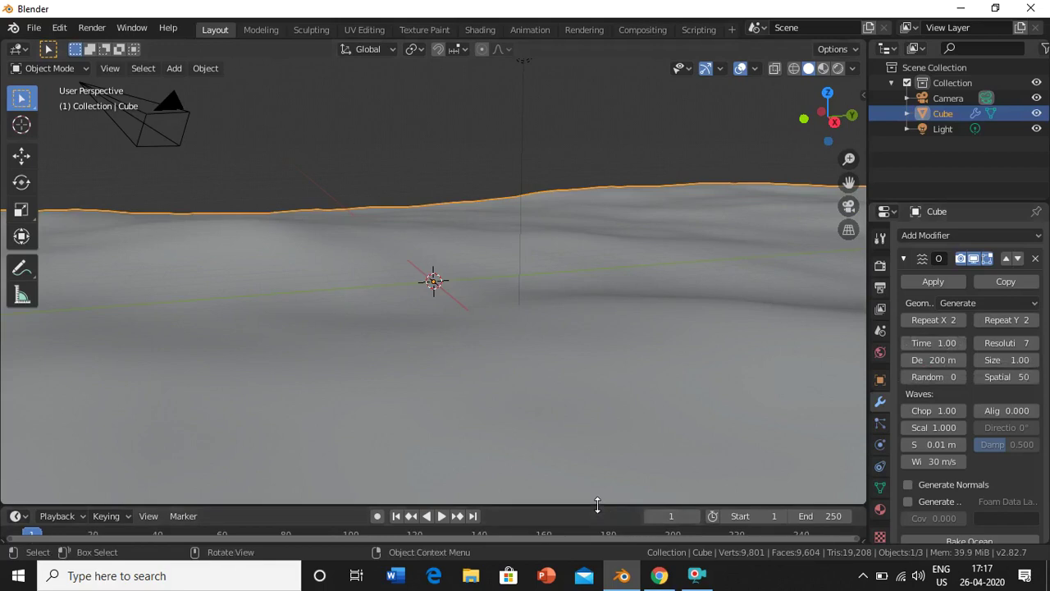
# Enlarge the timeline and insert a keyframe on the Ocean modifier's Time at 1.00 on frame 1
pyautogui.moveTo(596, 500); pyautogui.dragTo(605, 461)
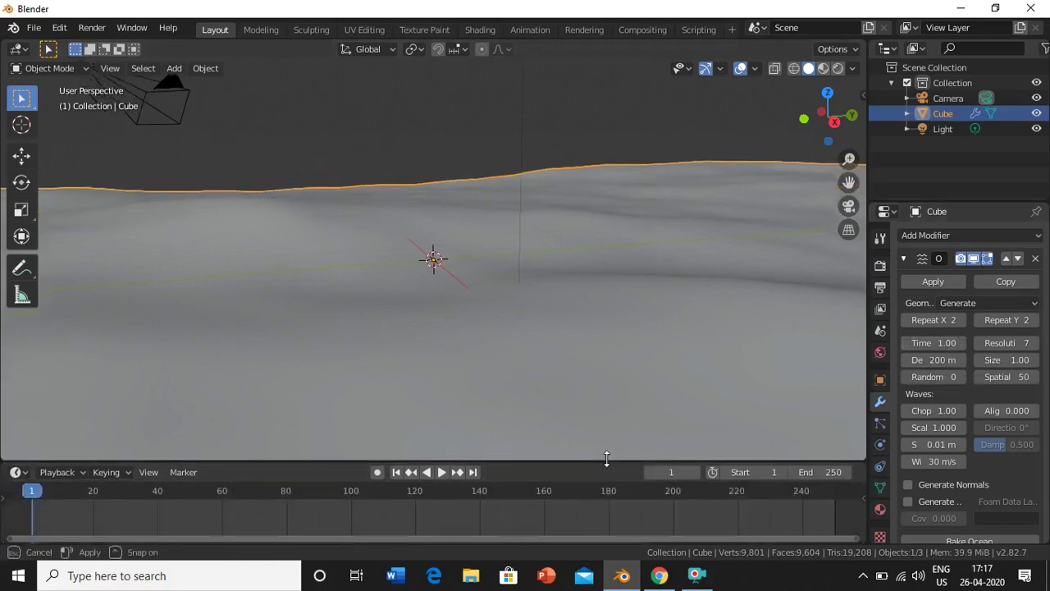
pyautogui.click(942, 345)
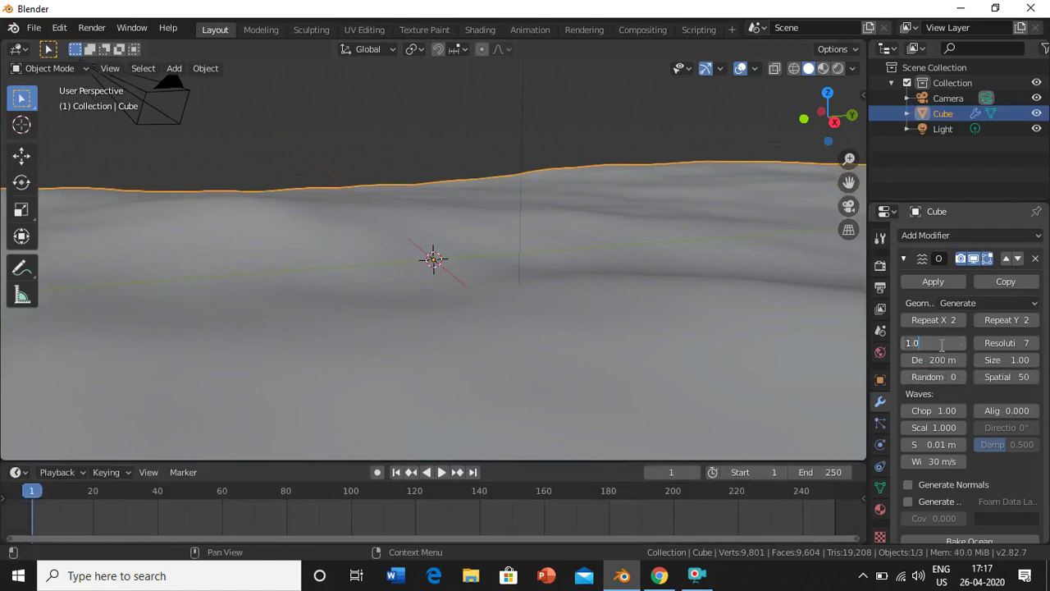
pyautogui.press('Return')
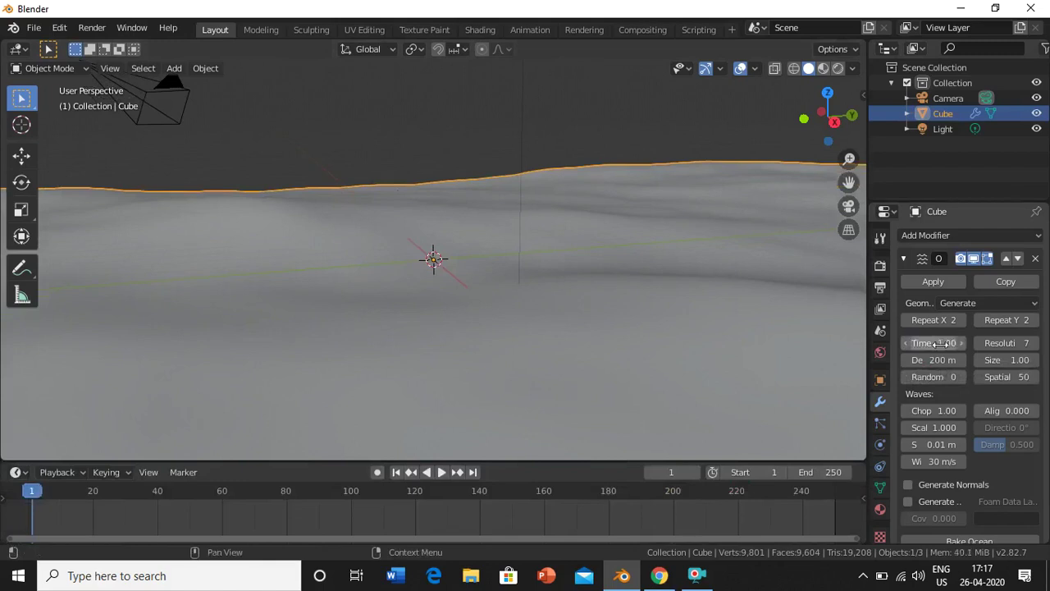
pyautogui.press('i')
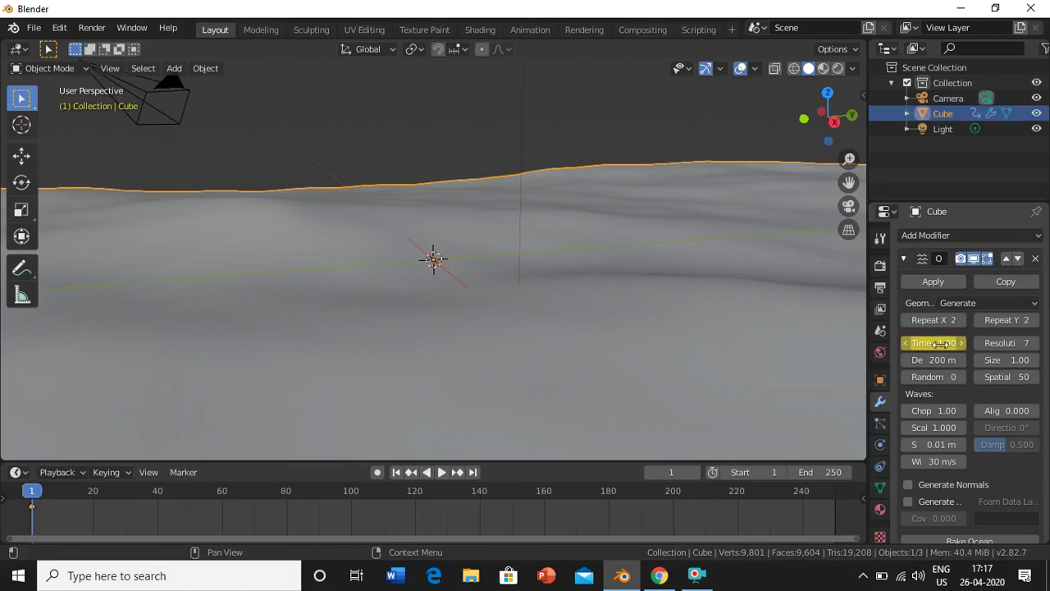
# Set the Ocean modifier's Time to 9.33 at frame 250 and insert a keyframe for it
pyautogui.click(474, 473)
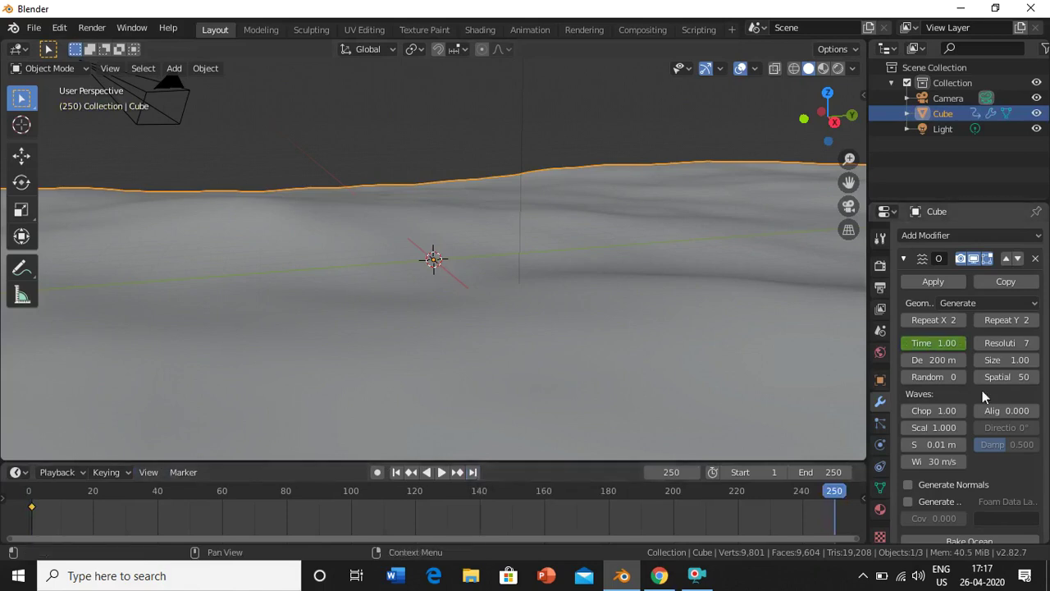
pyautogui.click(944, 345)
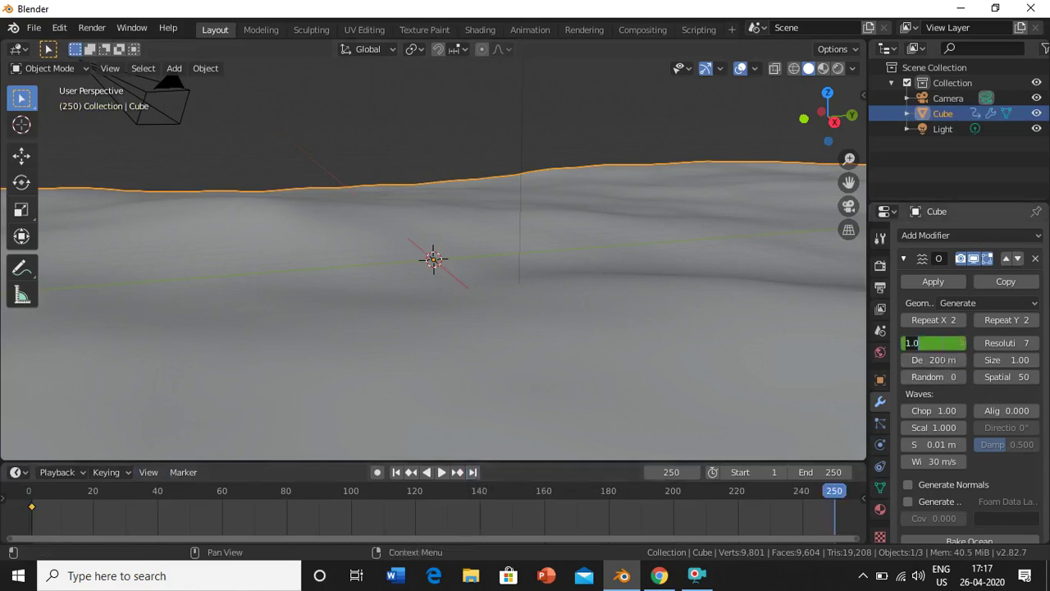
pyautogui.write('9.33')
pyautogui.press('Return')
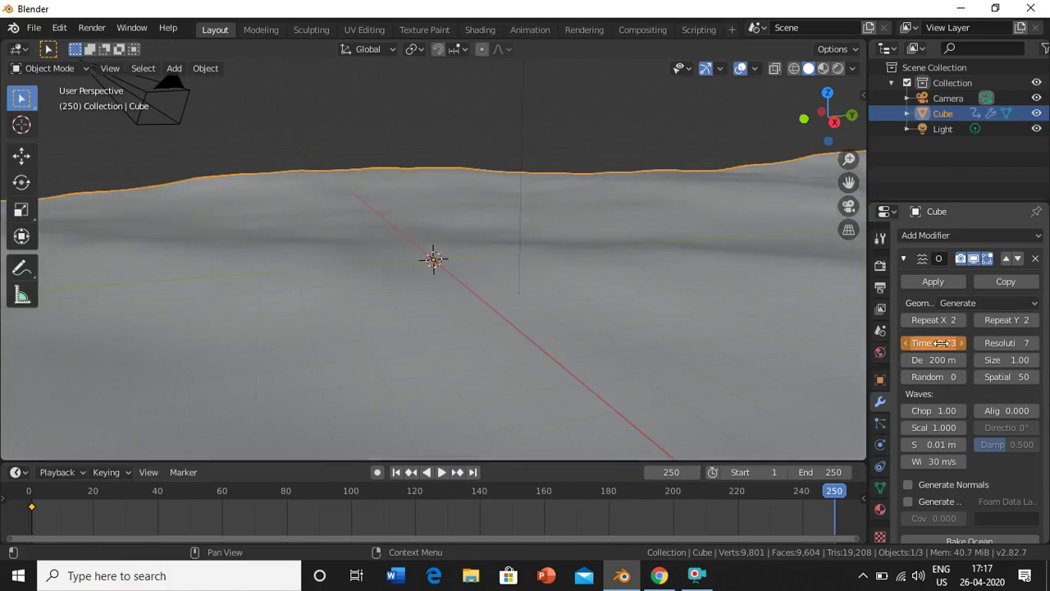
pyautogui.press('i')
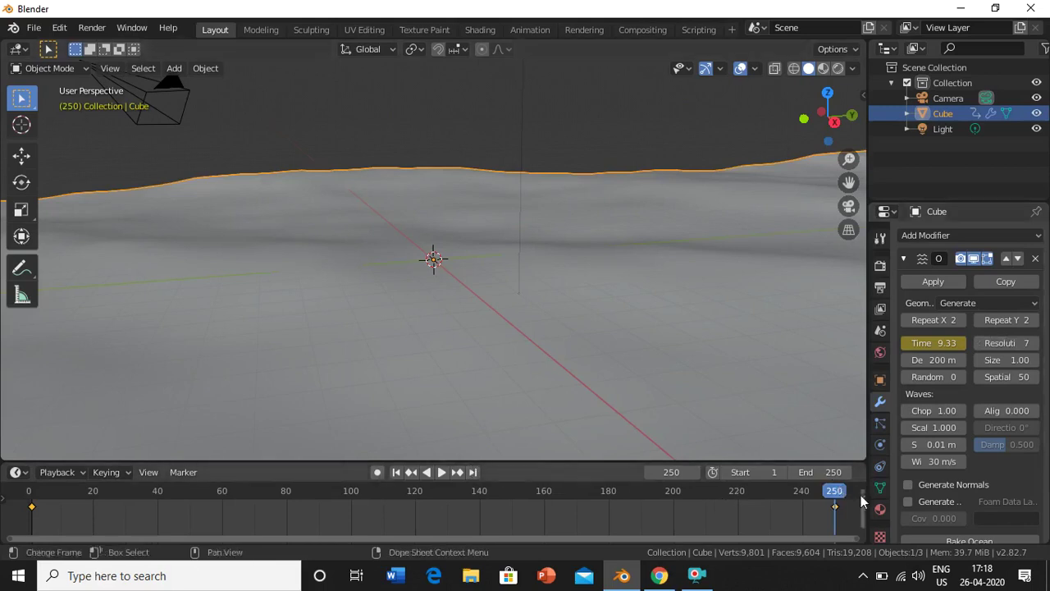
# Scrub the animation to frame 222 and set the Ocean modifier's resolution to 10
pyautogui.moveTo(832, 490); pyautogui.dragTo(743, 485)
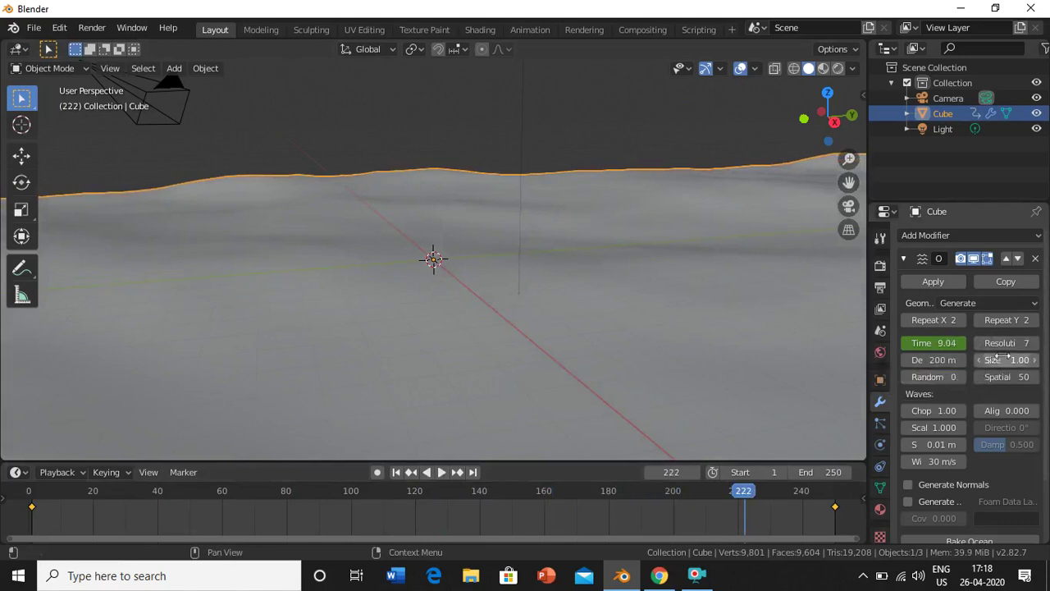
pyautogui.click(1026, 342)
pyautogui.write('10')
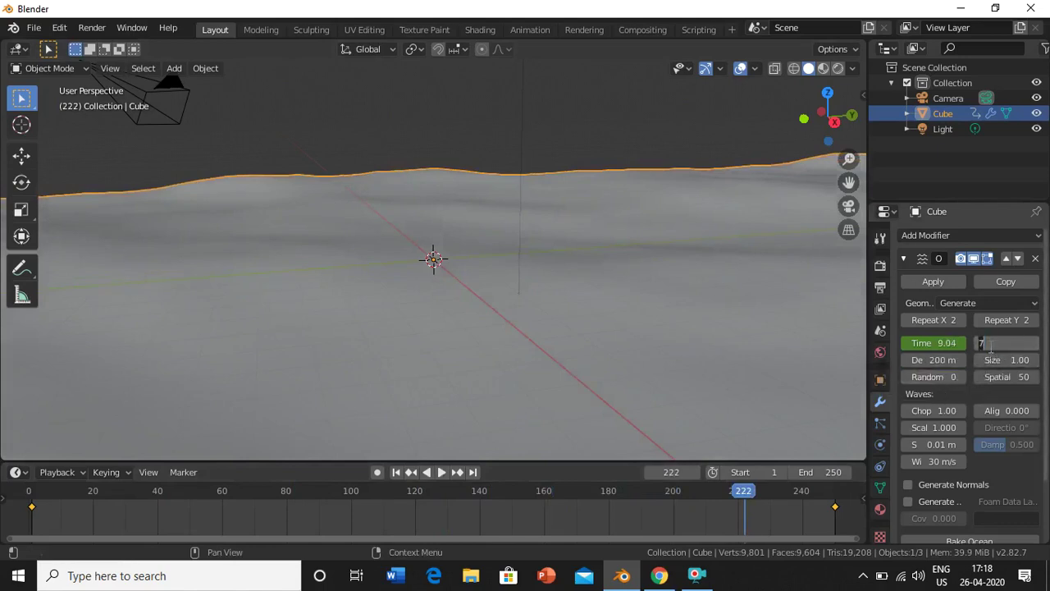
pyautogui.press('Return')
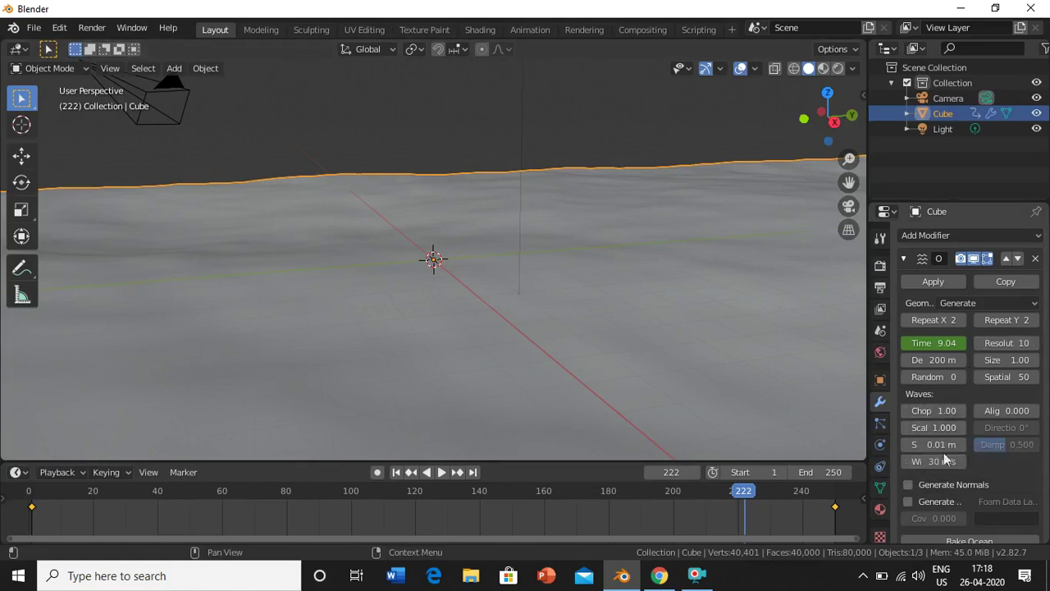
# Set the wave scale of the Ocean modifier to 2.5
pyautogui.click(944, 447)
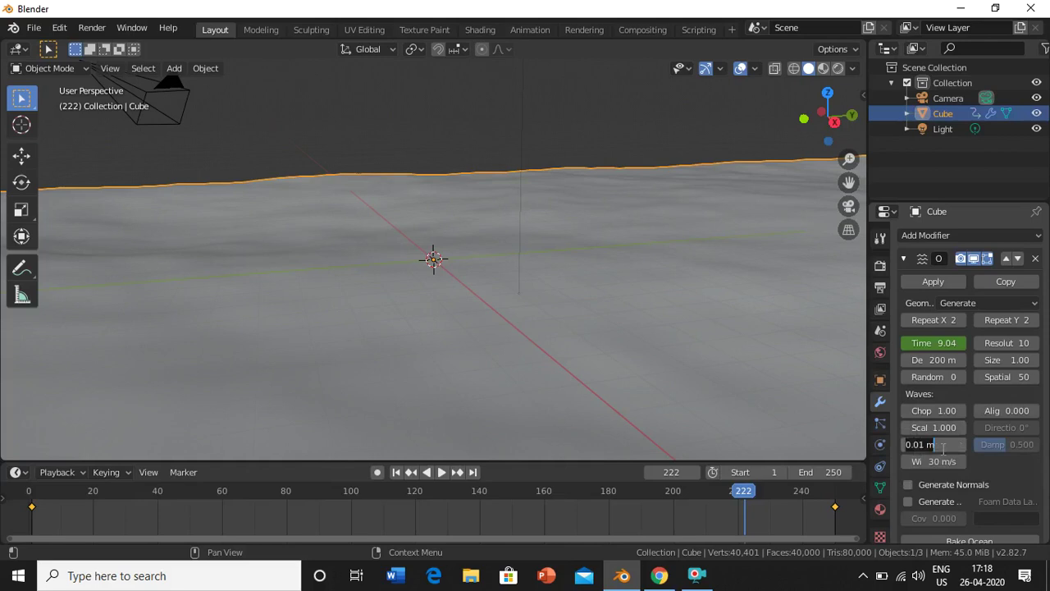
pyautogui.press('Return')
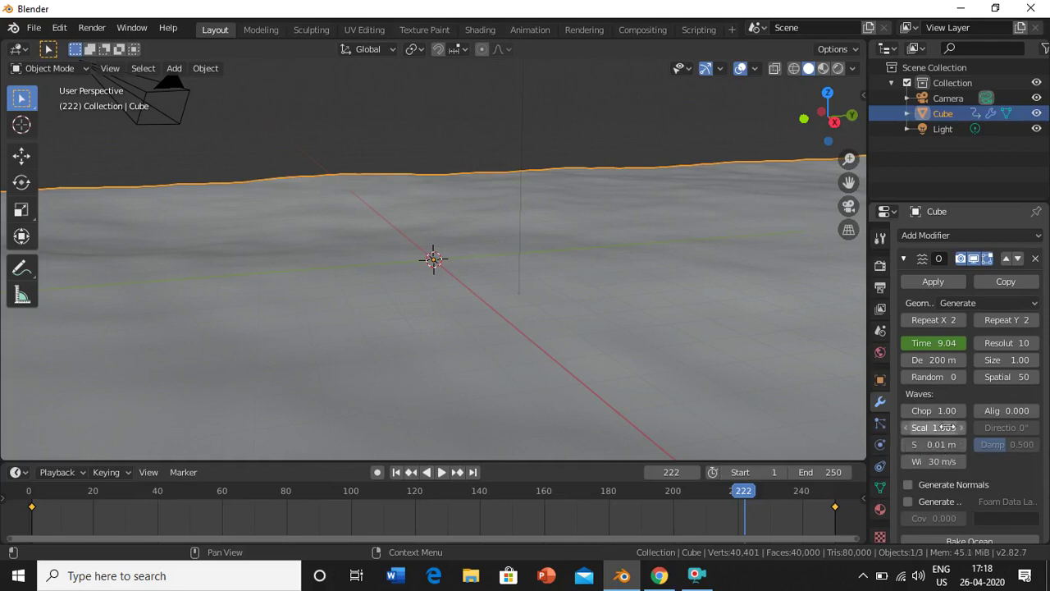
pyautogui.click(946, 428)
pyautogui.write('2')
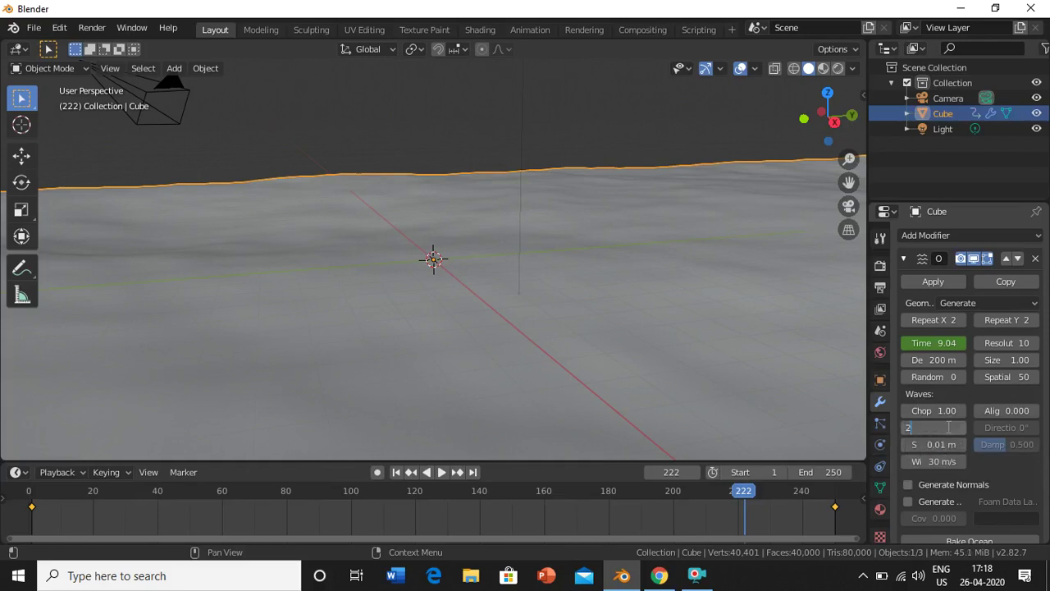
pyautogui.press('Return')
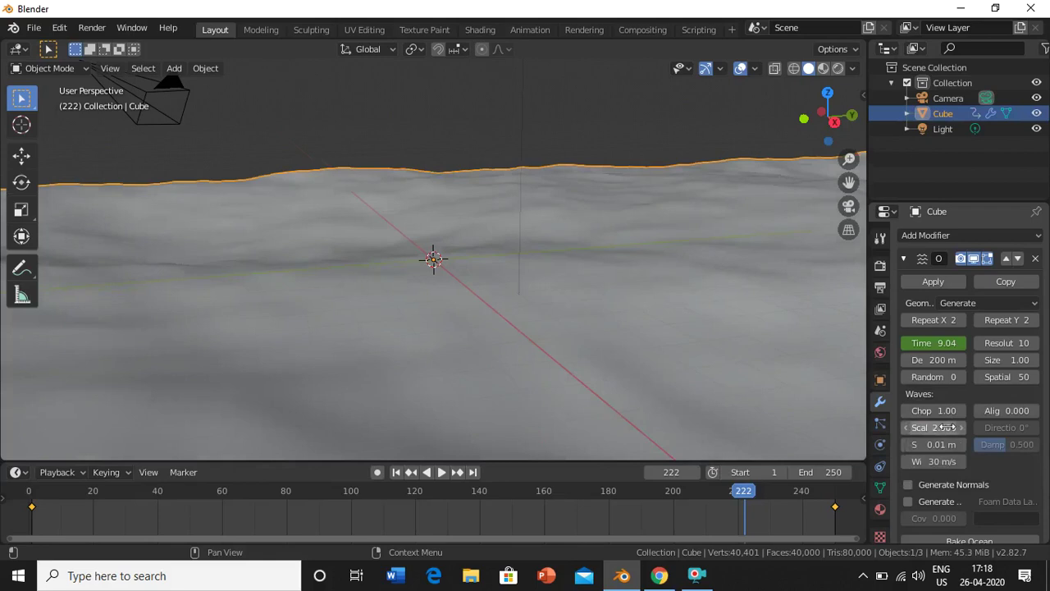
pyautogui.click(946, 427)
pyautogui.write('2.5')
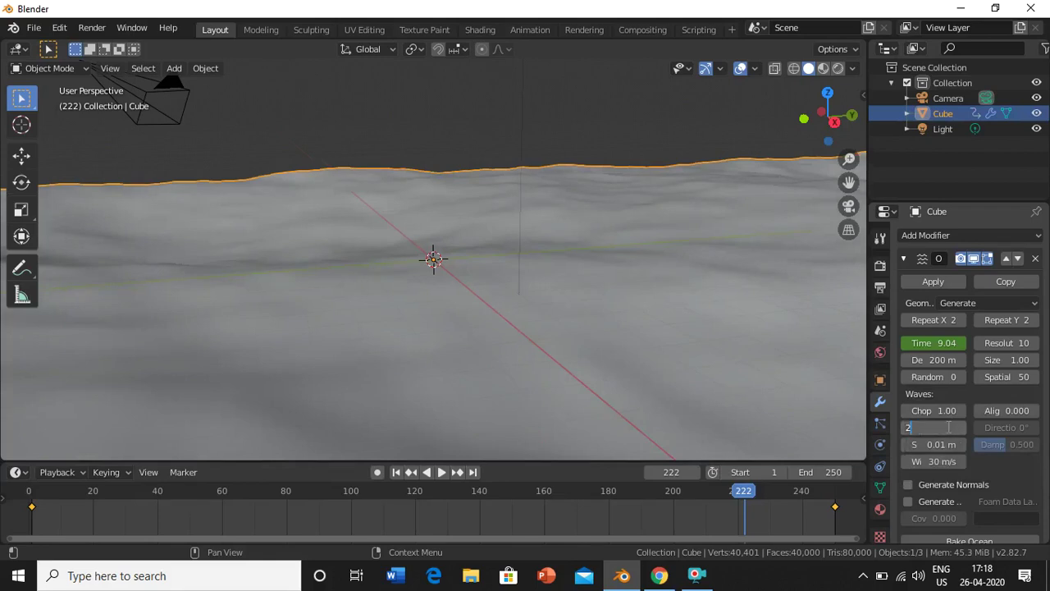
pyautogui.press('Return')
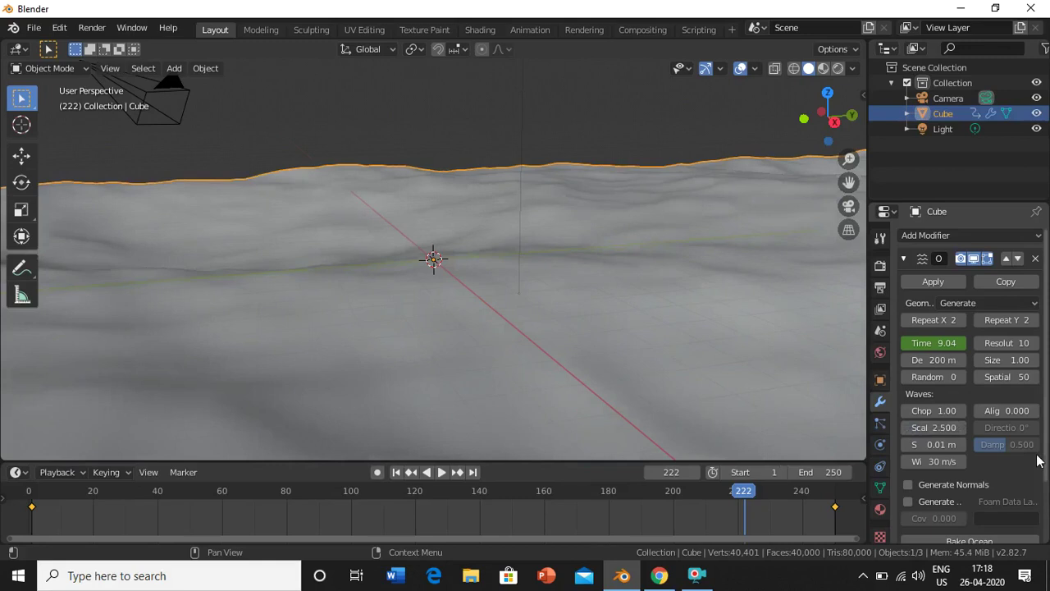
# Give the cube's material a light blue base color of about hue 0.643 and saturation 0.512
pyautogui.scroll(-2, 945, 480)
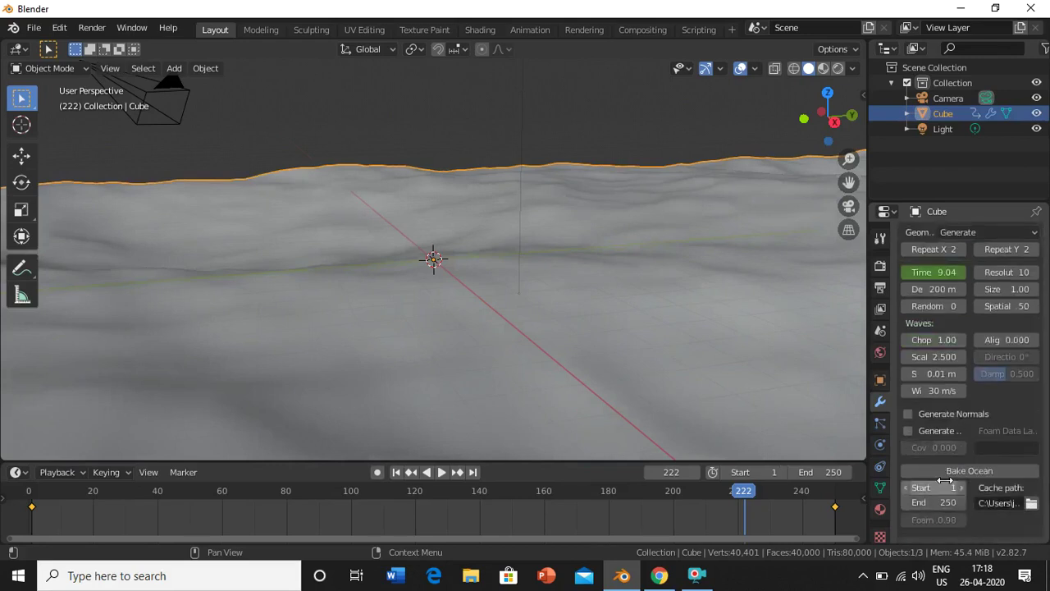
pyautogui.click(881, 510)
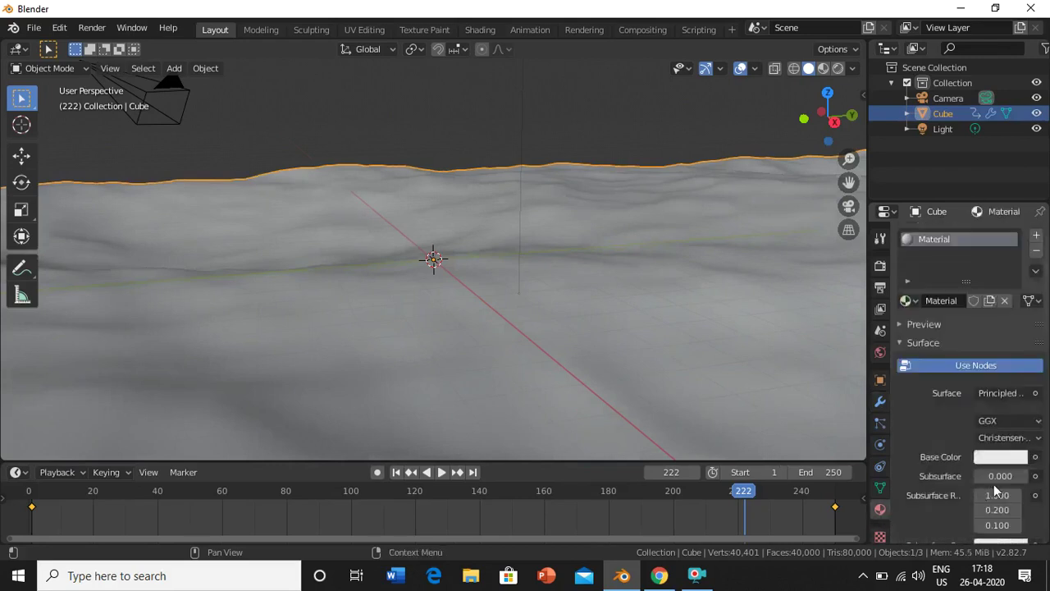
pyautogui.click(1000, 458)
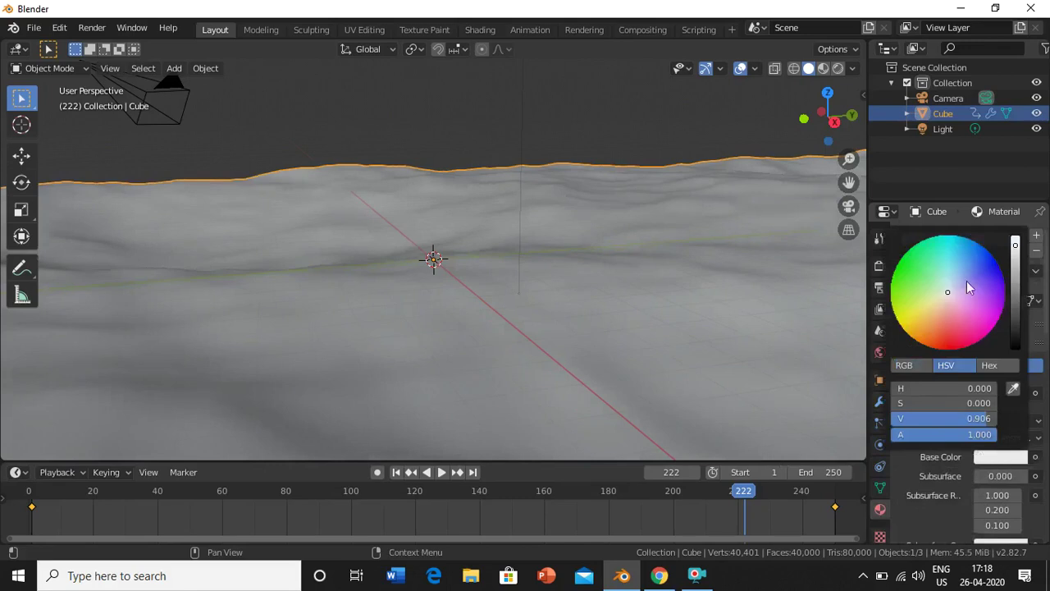
pyautogui.moveTo(950, 293); pyautogui.dragTo(971, 274)
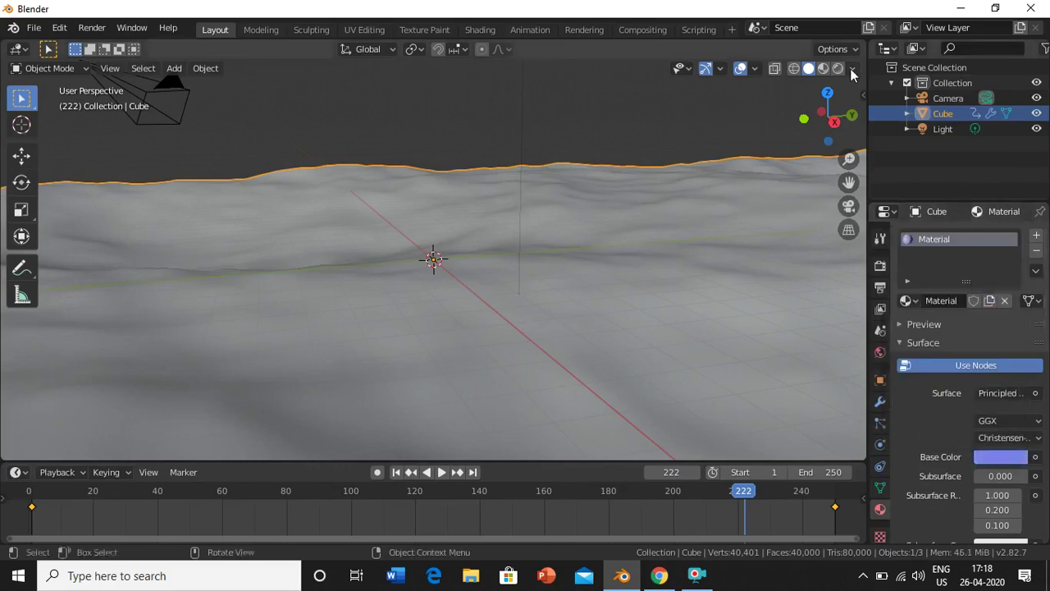
# Show the viewport in rendered shading and make the cube material's base color a deeper, more saturated blue
pyautogui.click(842, 70)
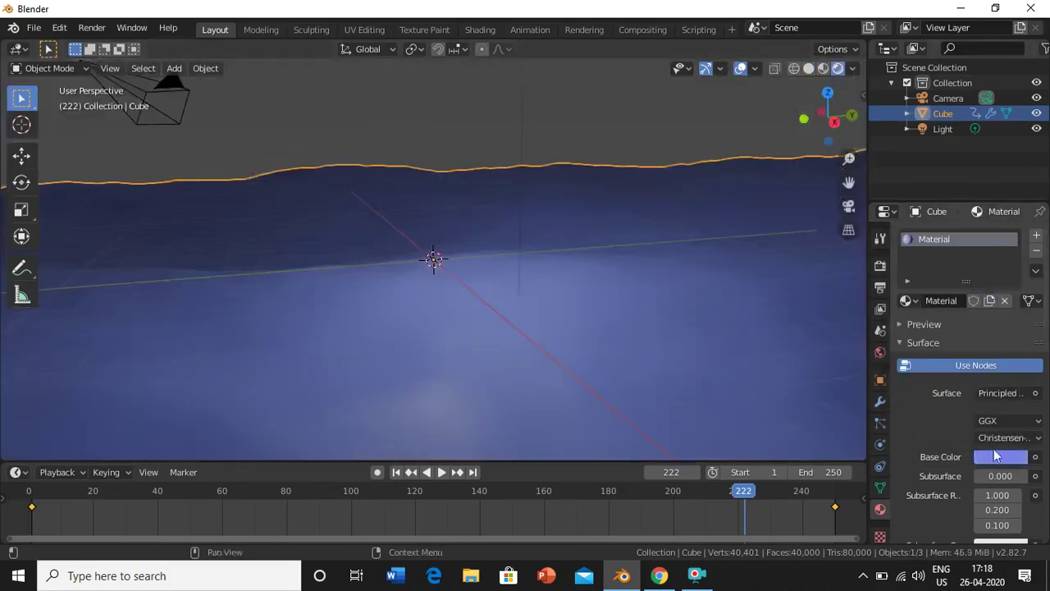
pyautogui.click(994, 456)
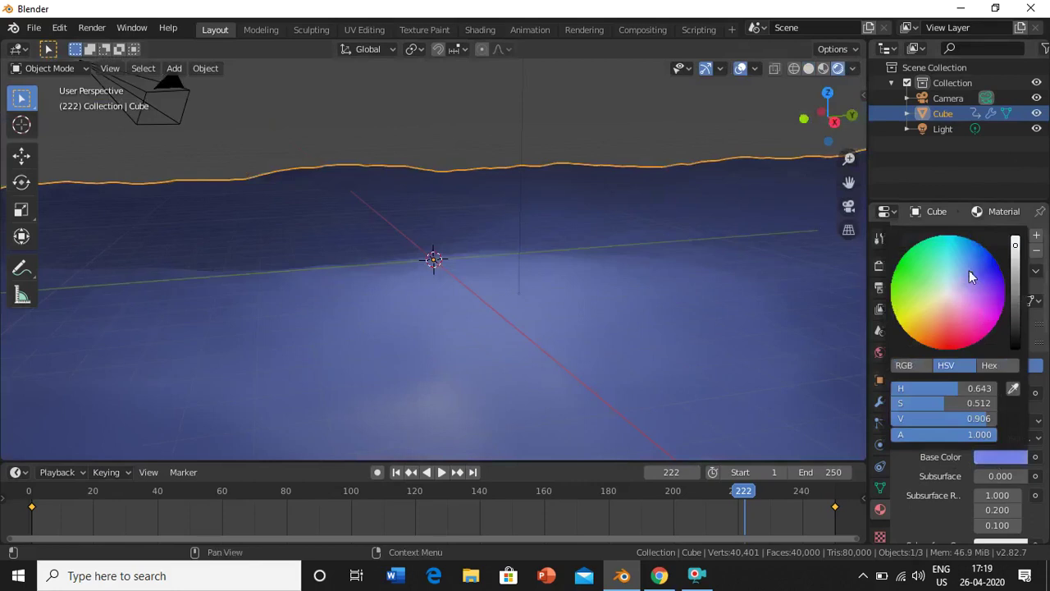
pyautogui.moveTo(972, 271)
pyautogui.mouseDown()
pyautogui.moveTo(977, 279)
pyautogui.moveTo(975, 264)
pyautogui.mouseUp()
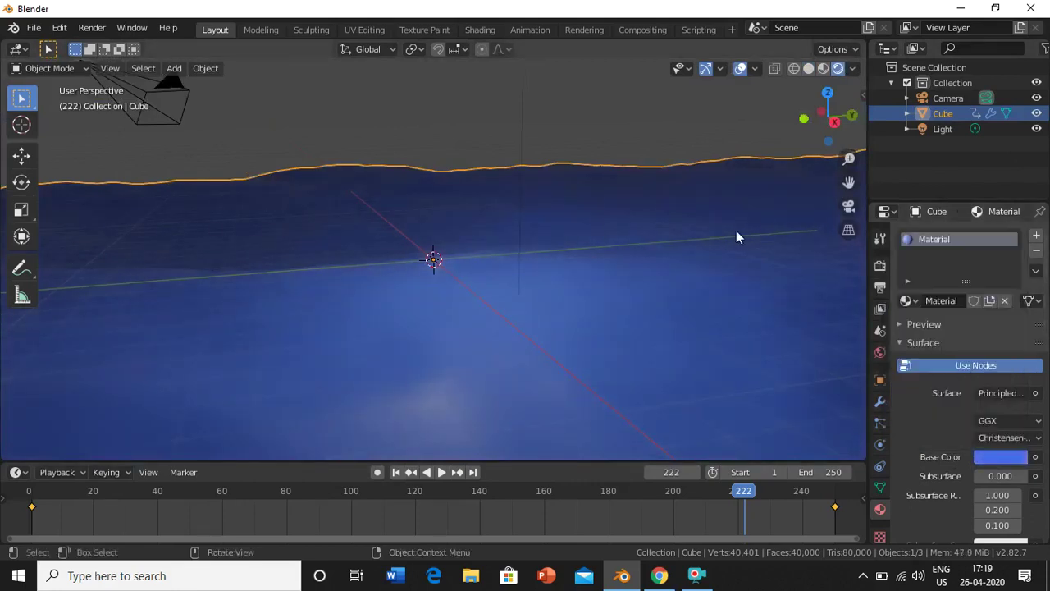
# Assign an Environment Texture to the world background color
pyautogui.click(880, 352)
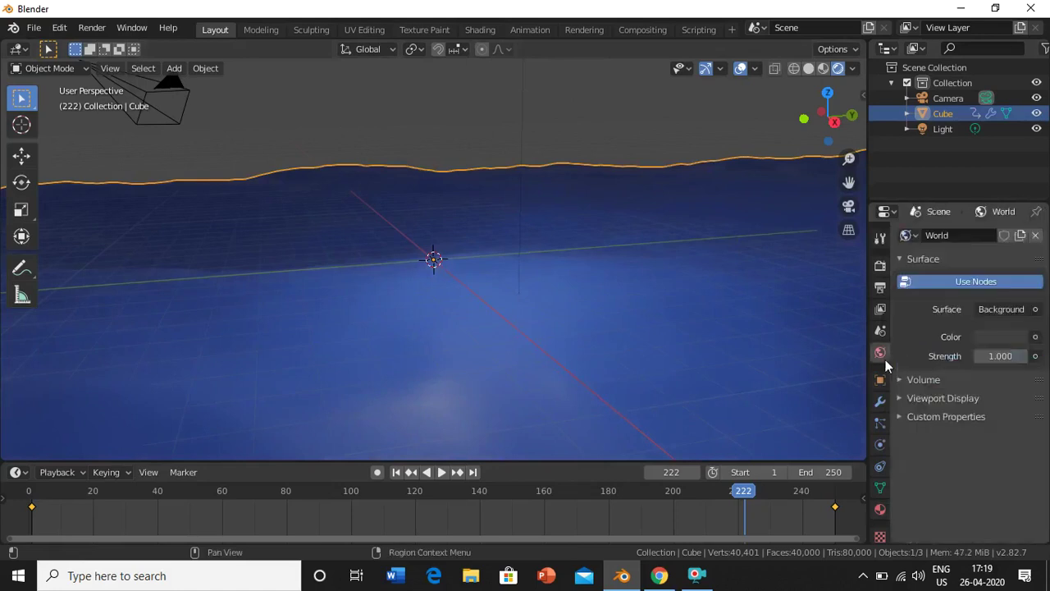
pyautogui.click(1035, 338)
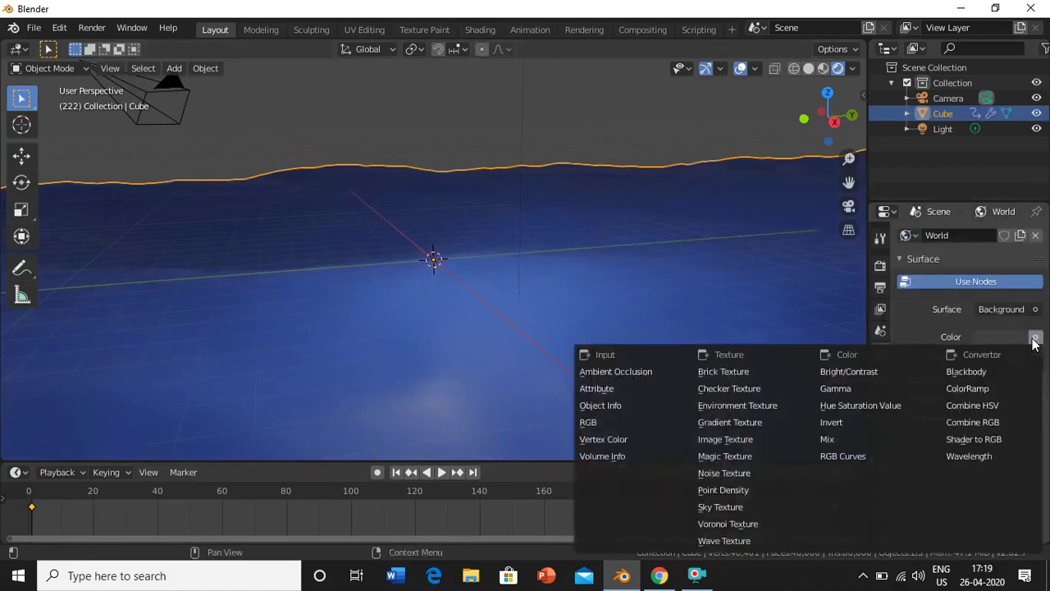
pyautogui.click(743, 406)
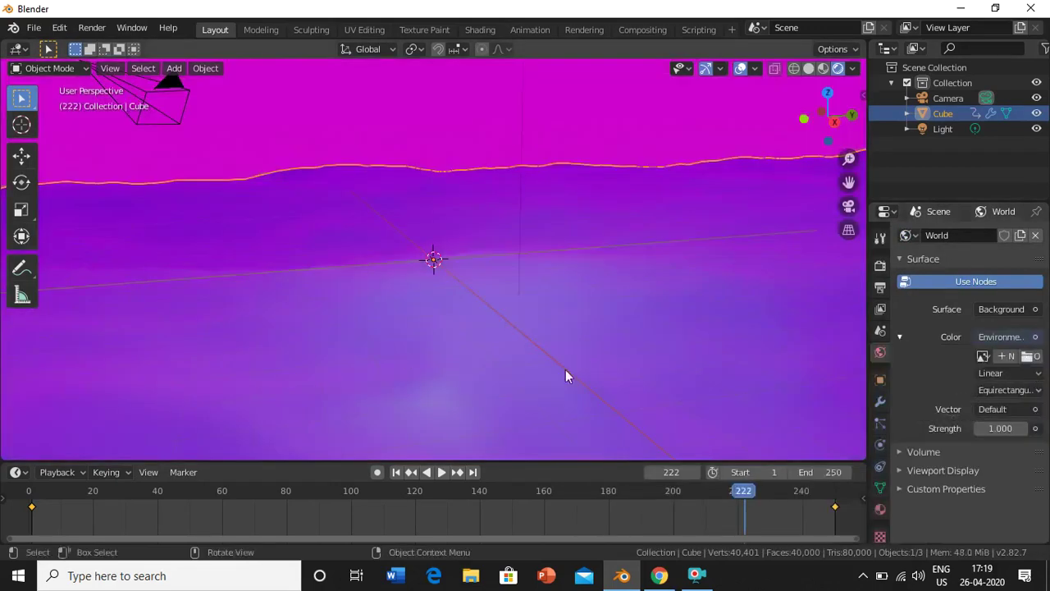
# Start opening an image for the environment texture and browse to C:\Program Files\Blender Foundation
pyautogui.click(1028, 356)
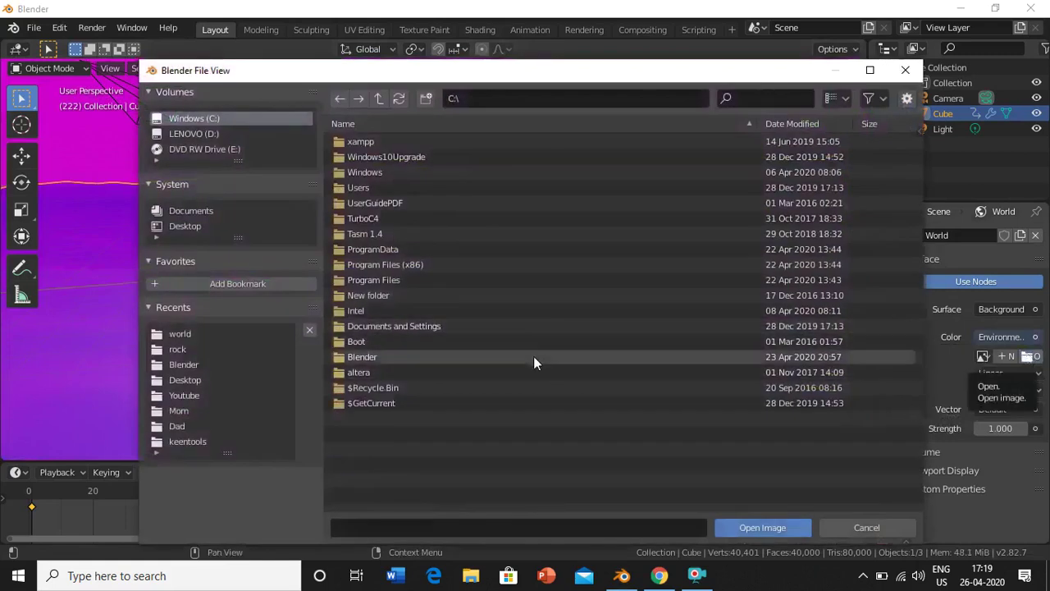
pyautogui.doubleClick(533, 356)
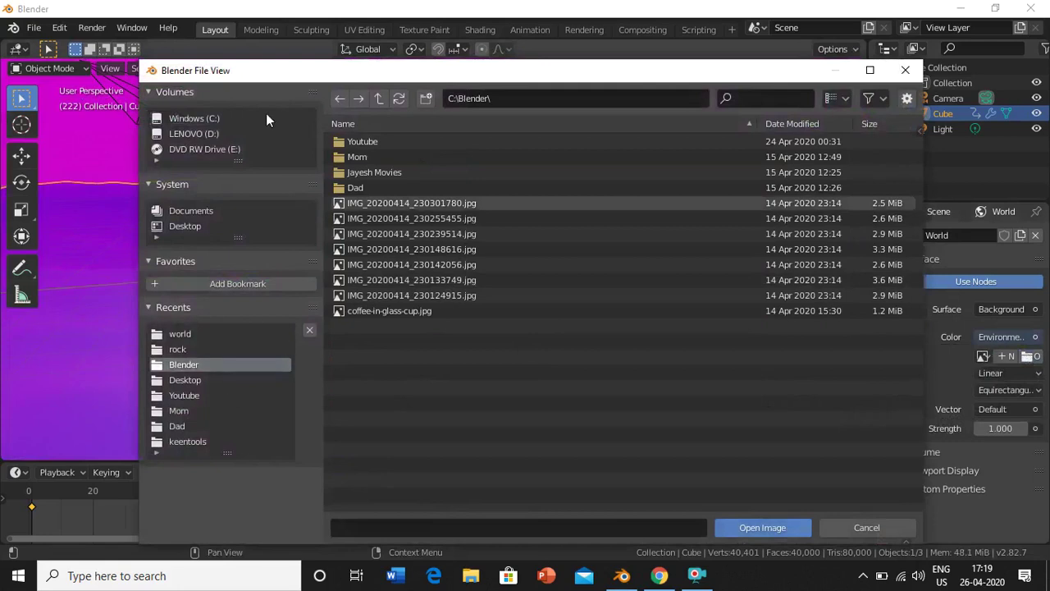
pyautogui.click(343, 98)
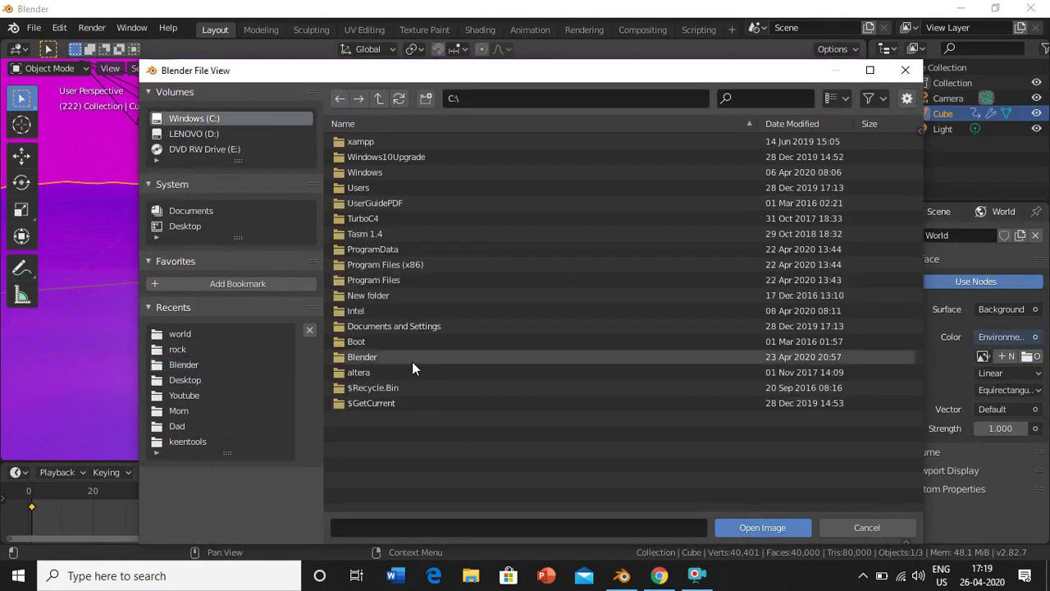
pyautogui.doubleClick(411, 274)
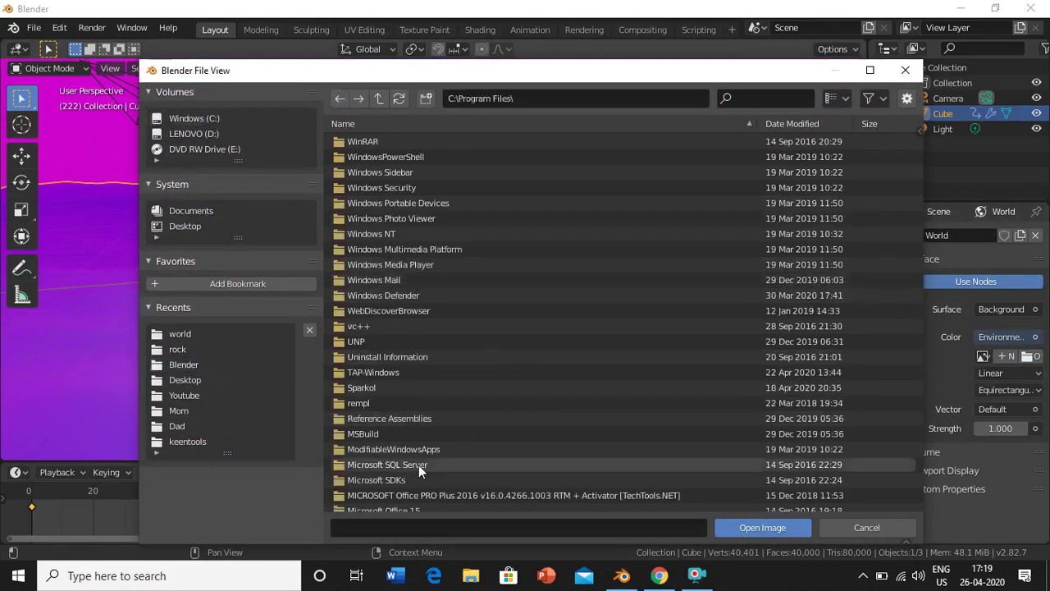
pyautogui.scroll(-5, 419, 464)
pyautogui.scroll(1, 418, 464)
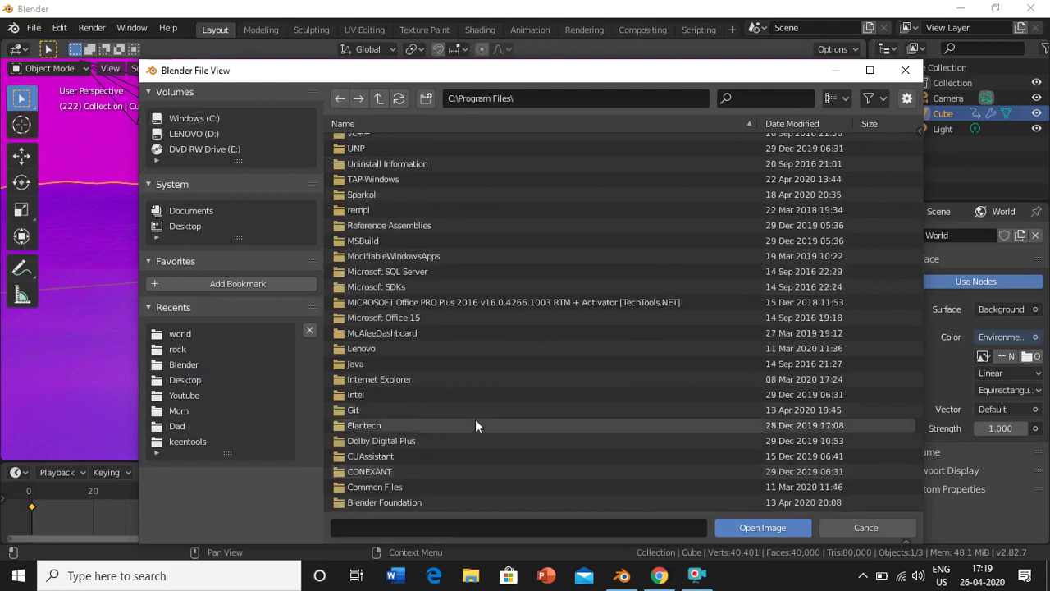
pyautogui.doubleClick(476, 503)
# Load sunrise.exr from Blender 2.82\2.82\datafiles\studiolights\world as the world's environment image
pyautogui.doubleClick(430, 142)
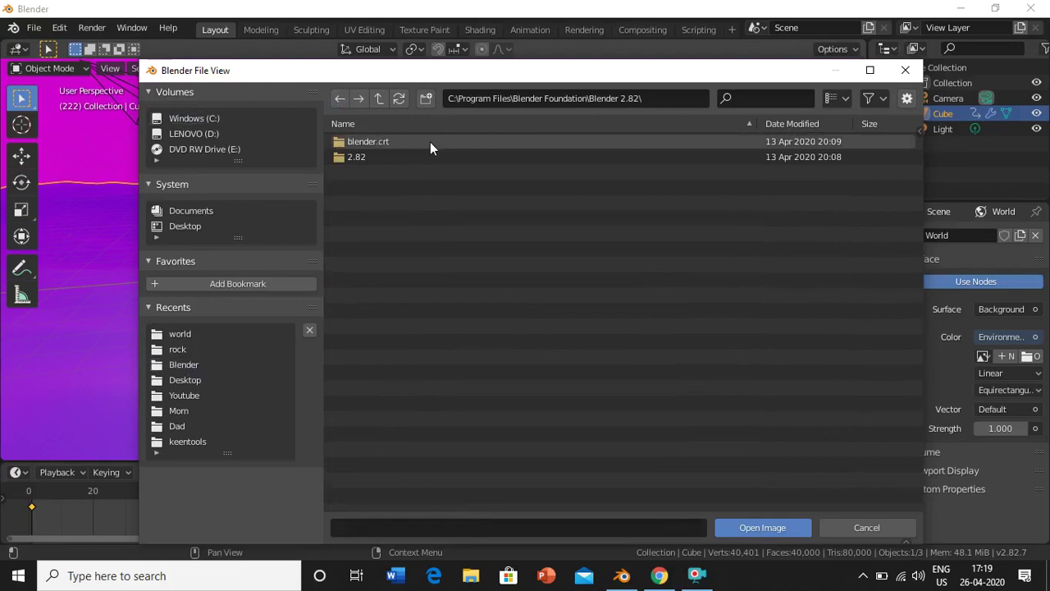
pyautogui.doubleClick(424, 155)
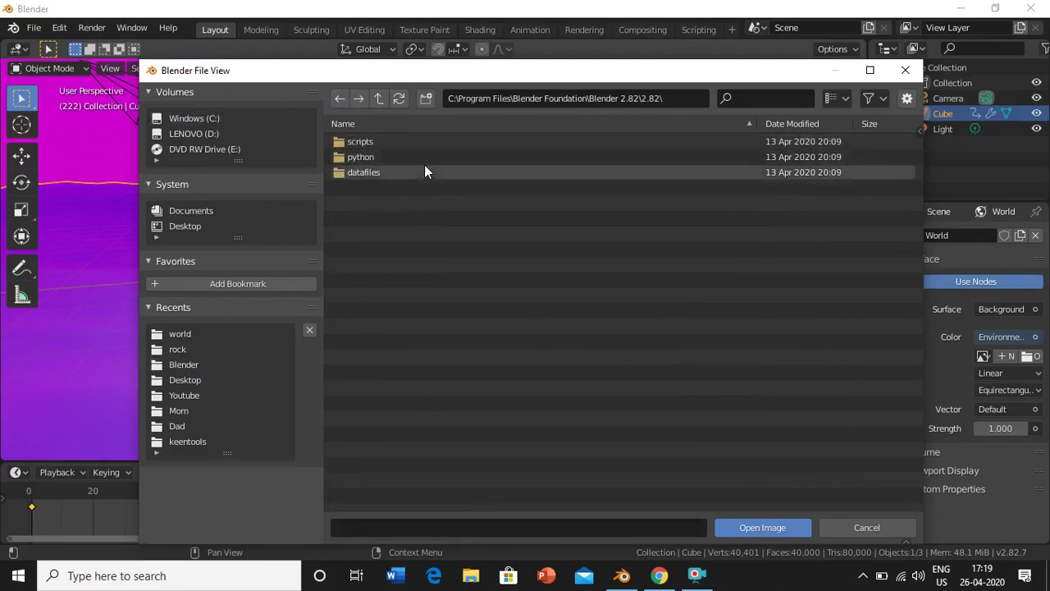
pyautogui.doubleClick(424, 171)
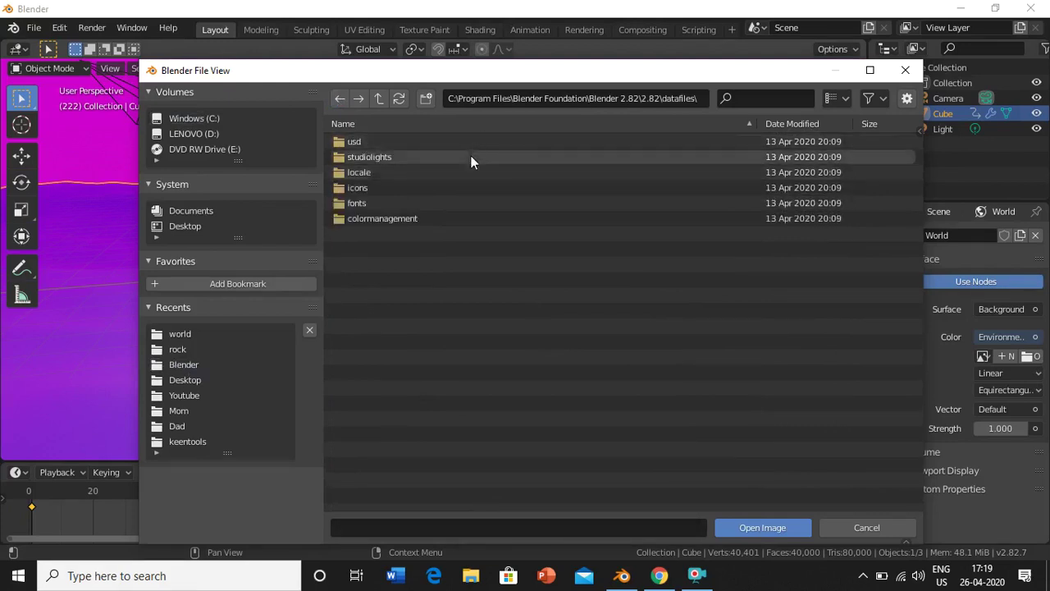
pyautogui.doubleClick(471, 155)
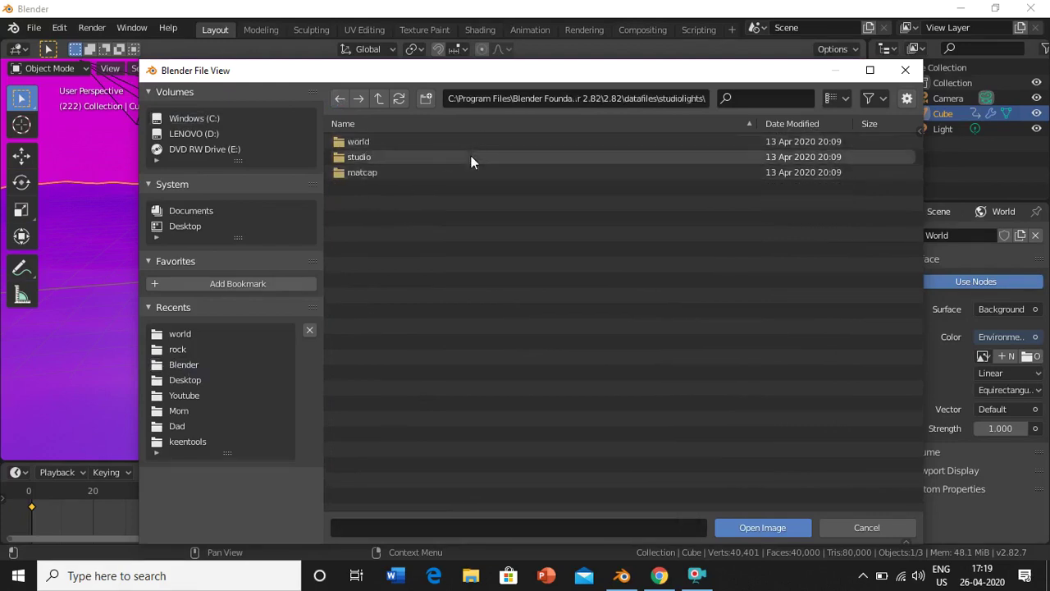
pyautogui.doubleClick(423, 136)
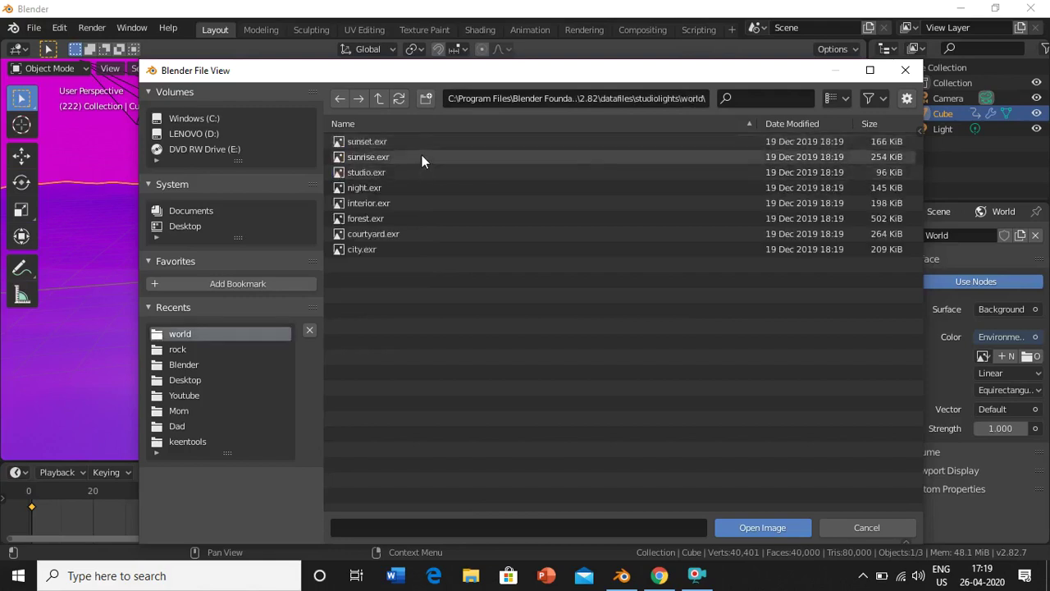
pyautogui.click(421, 155)
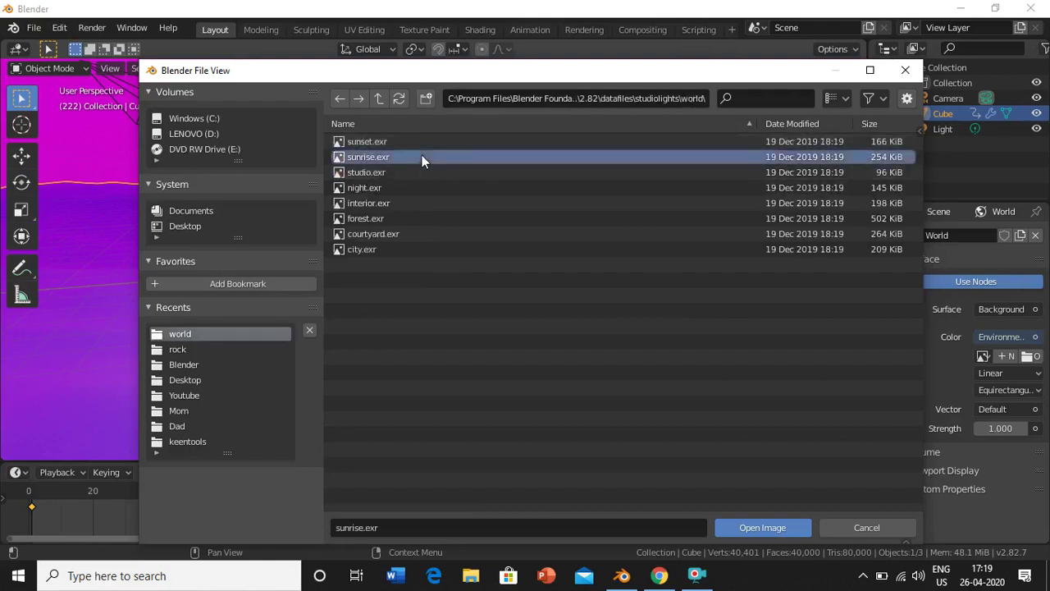
pyautogui.click(762, 528)
# Set the Ocean modifier's wind velocity to 10 m/s
pyautogui.moveTo(804, 117); pyautogui.dragTo(813, 137)
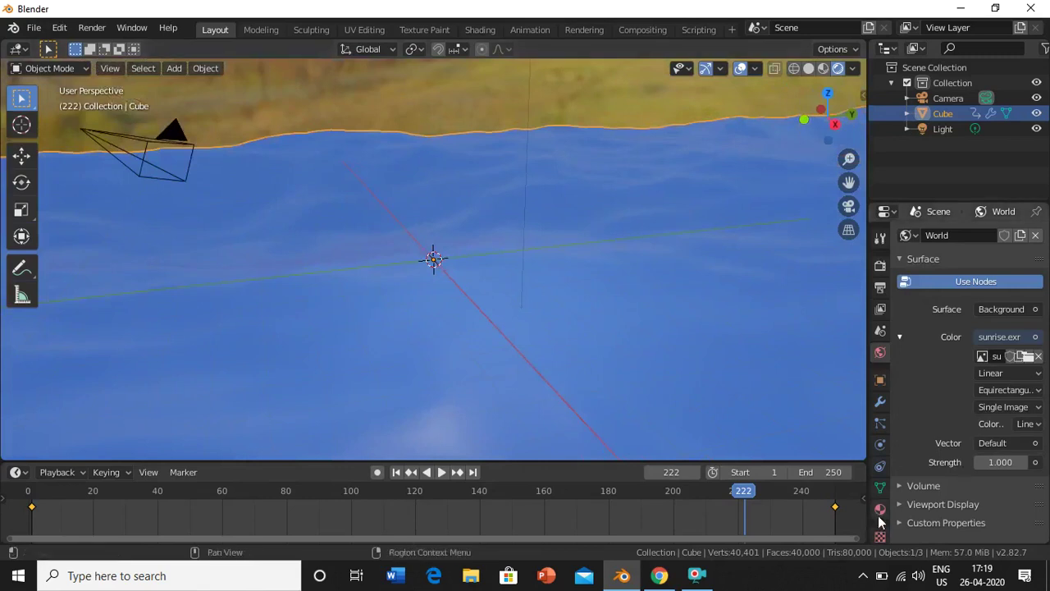
pyautogui.click(881, 402)
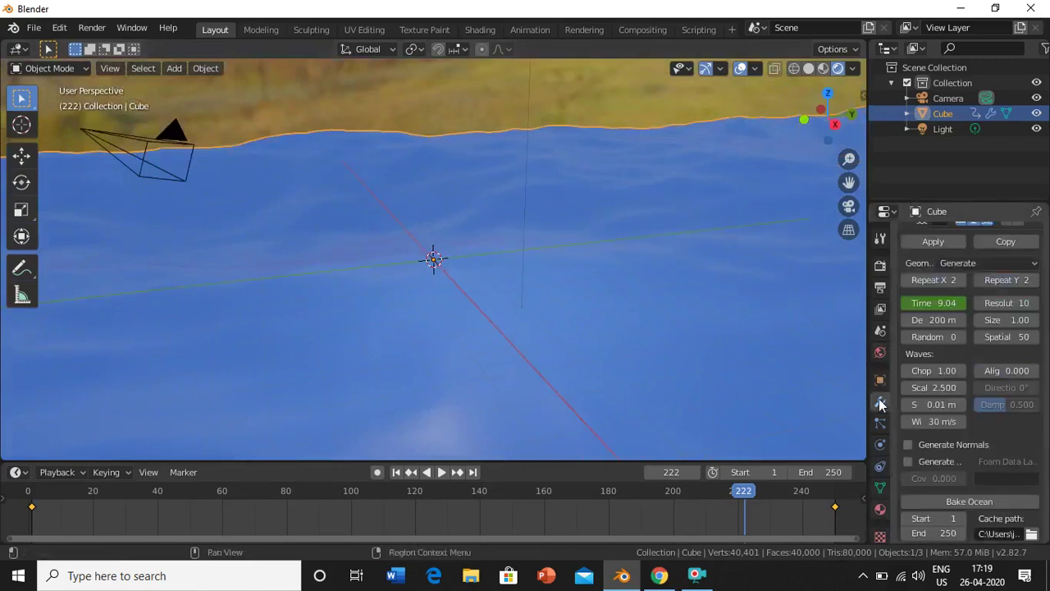
pyautogui.click(942, 422)
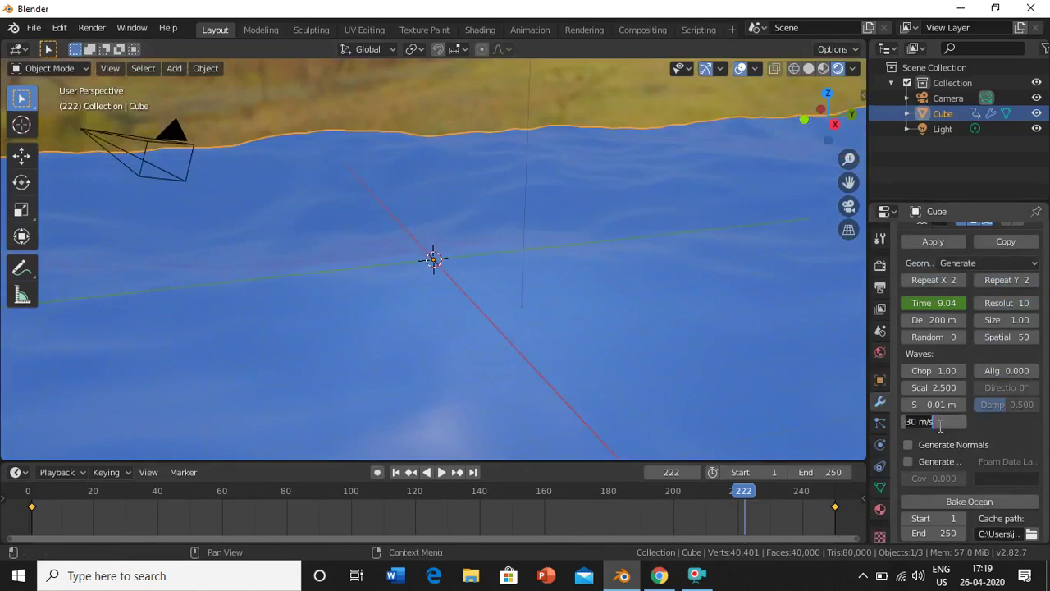
pyautogui.write('10')
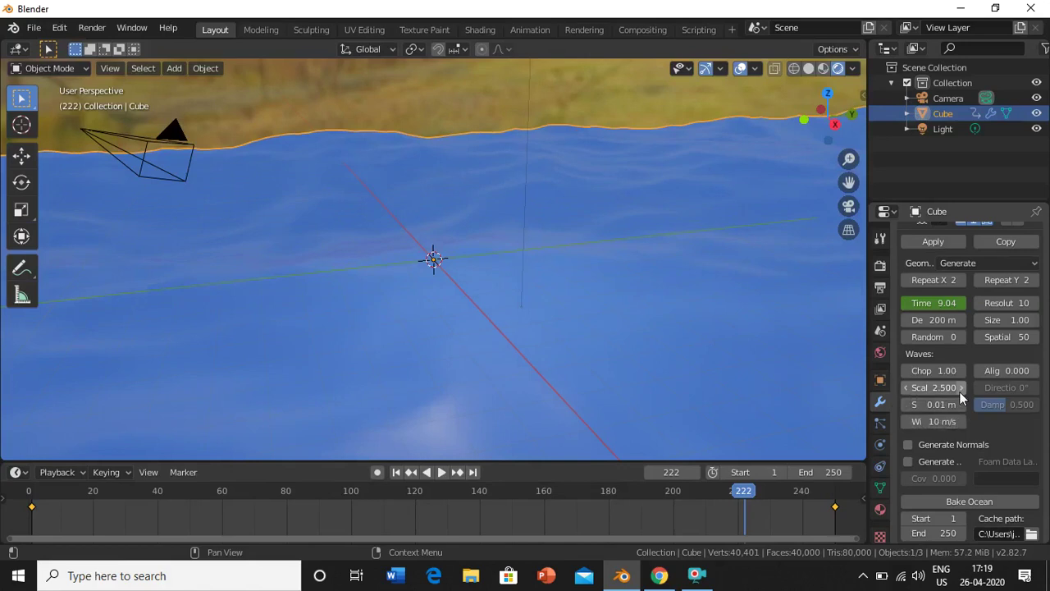
pyautogui.scroll(-1, 977, 444)
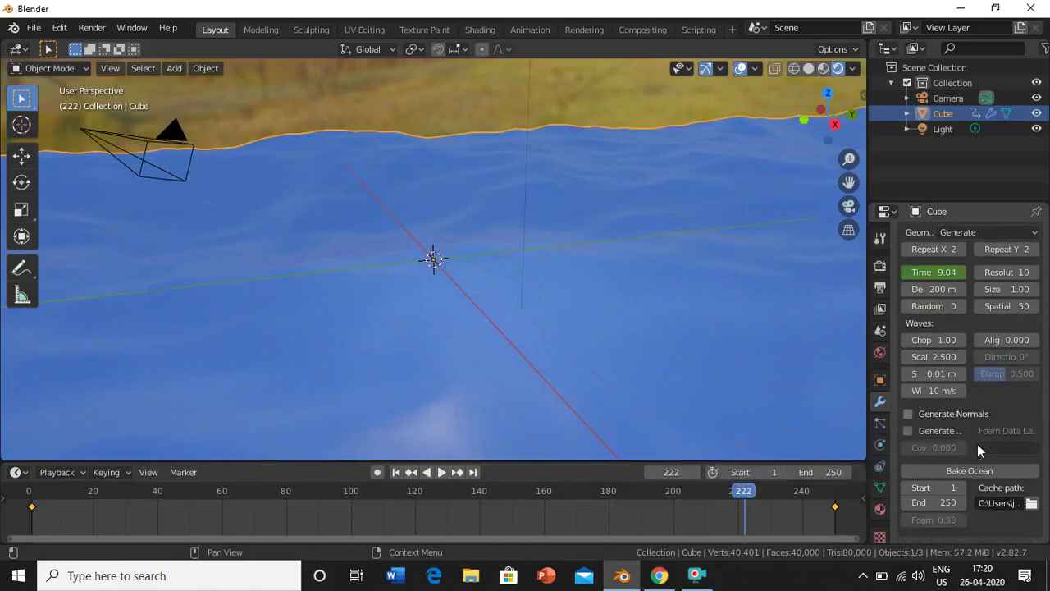
pyautogui.scroll(2, 978, 444)
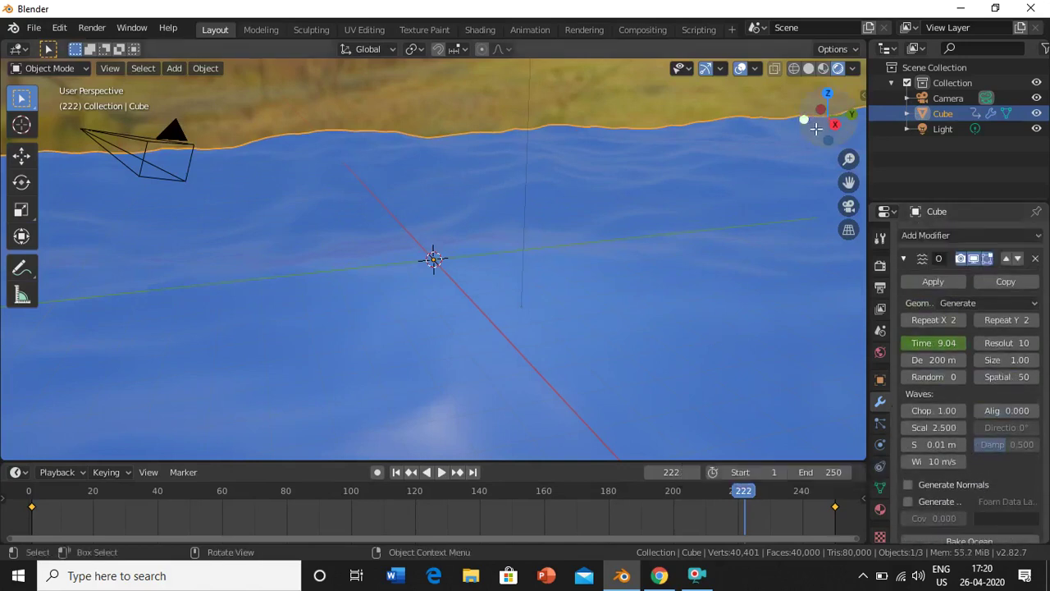
# Set the Ocean modifier's resolution to 12 and its wave scale to 2
pyautogui.moveTo(817, 129)
pyautogui.mouseDown()
pyautogui.moveTo(808, 123)
pyautogui.moveTo(816, 131)
pyautogui.moveTo(829, 115)
pyautogui.moveTo(819, 108)
pyautogui.mouseUp()
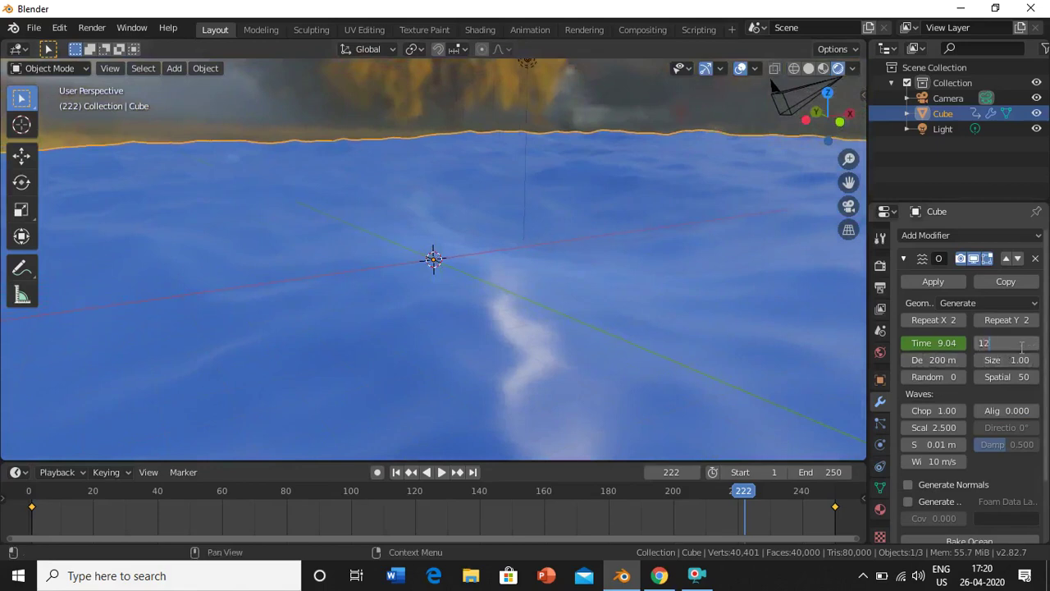
pyautogui.press('Return')
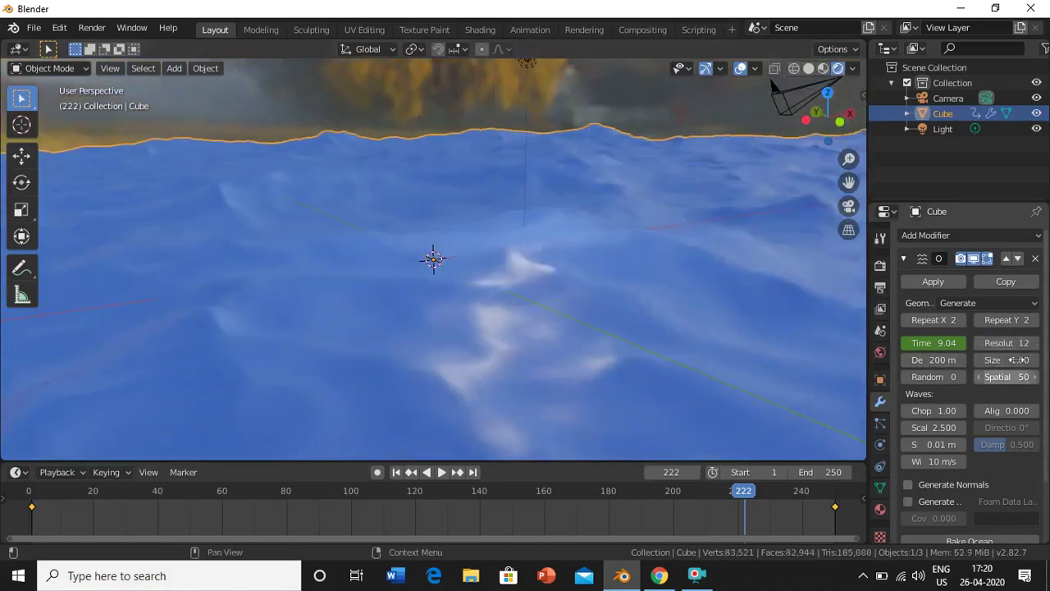
pyautogui.click(932, 427)
pyautogui.write('2')
pyautogui.press('Return')
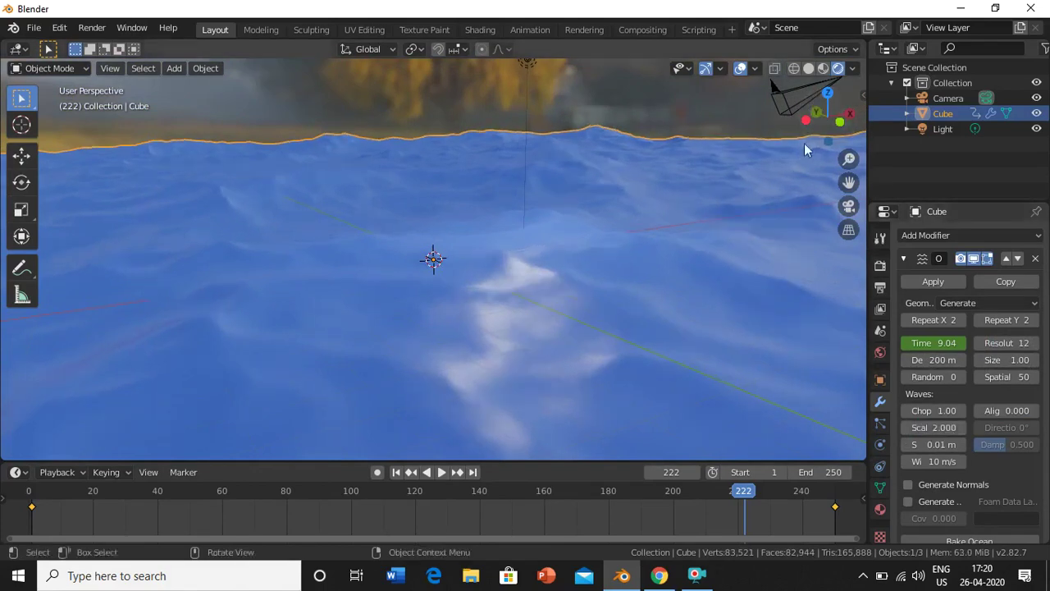
# Try a resolution of 15 on the Ocean modifier and return it to 12
pyautogui.moveTo(817, 132); pyautogui.dragTo(793, 136)
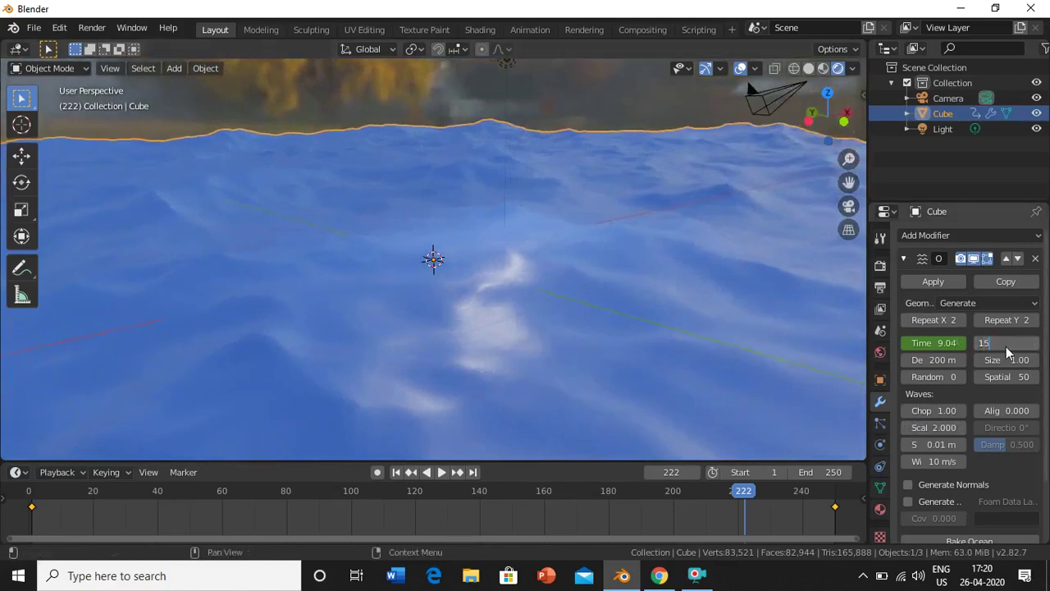
pyautogui.press('Return')
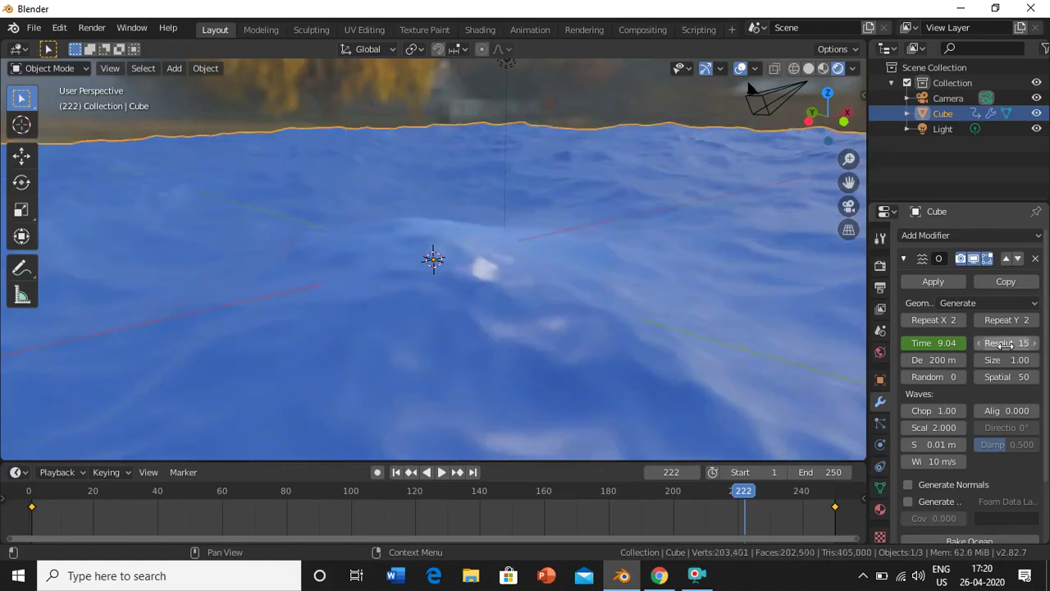
pyautogui.moveTo(808, 140); pyautogui.dragTo(813, 138)
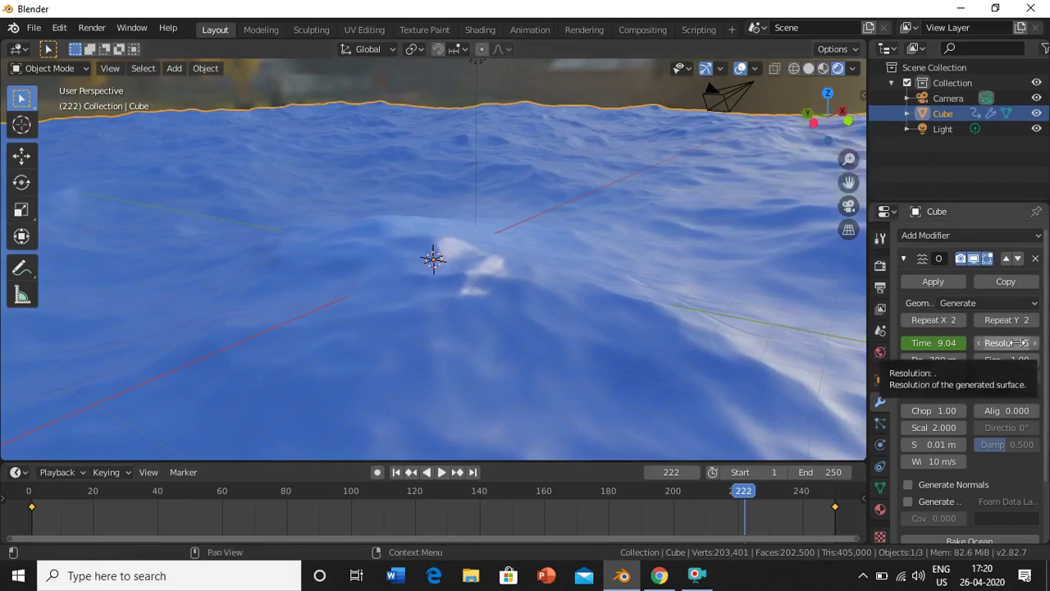
pyautogui.moveTo(1017, 343); pyautogui.dragTo(1018, 343)
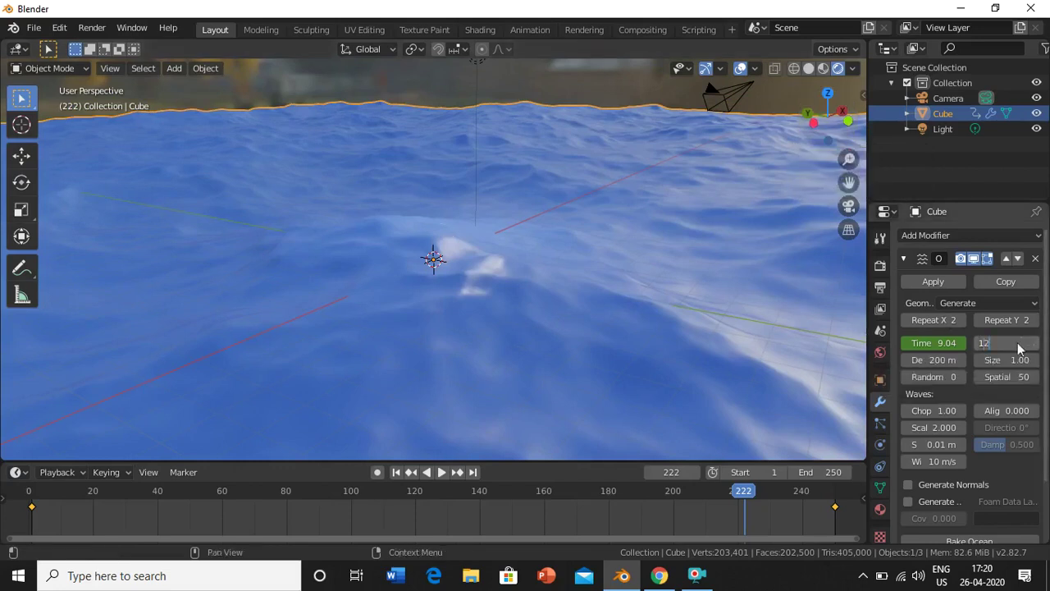
pyautogui.press('Return')
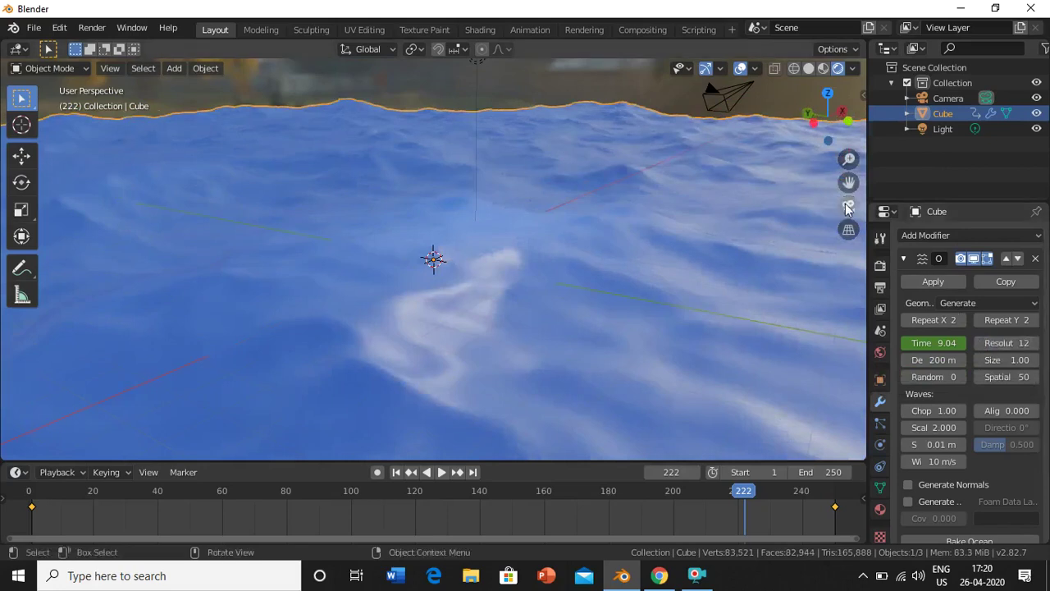
# Hide the viewport overlays with the ocean deselected and play the wave animation
pyautogui.click(561, 76)
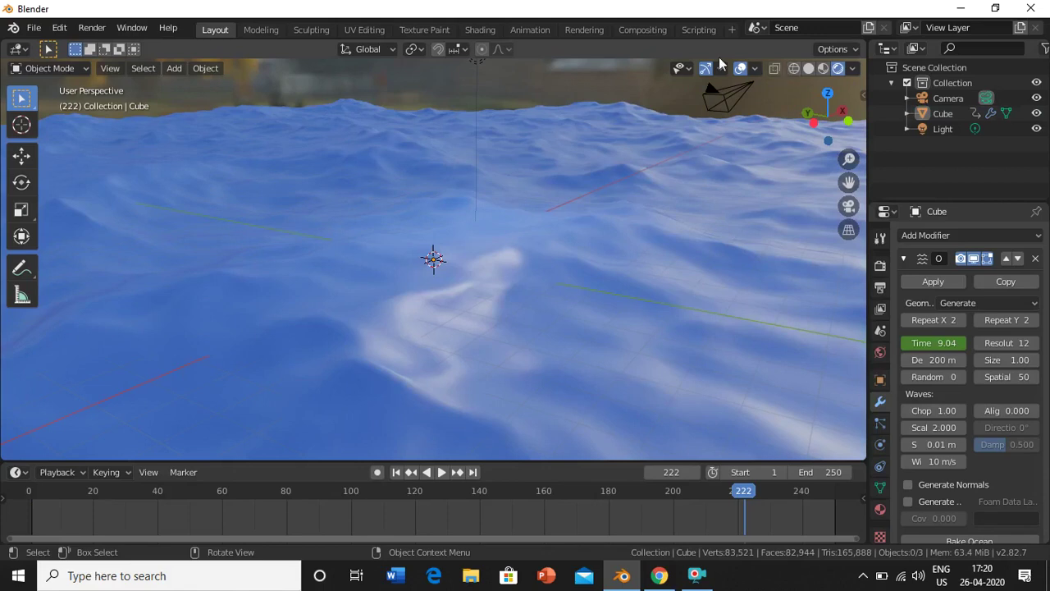
pyautogui.click(741, 71)
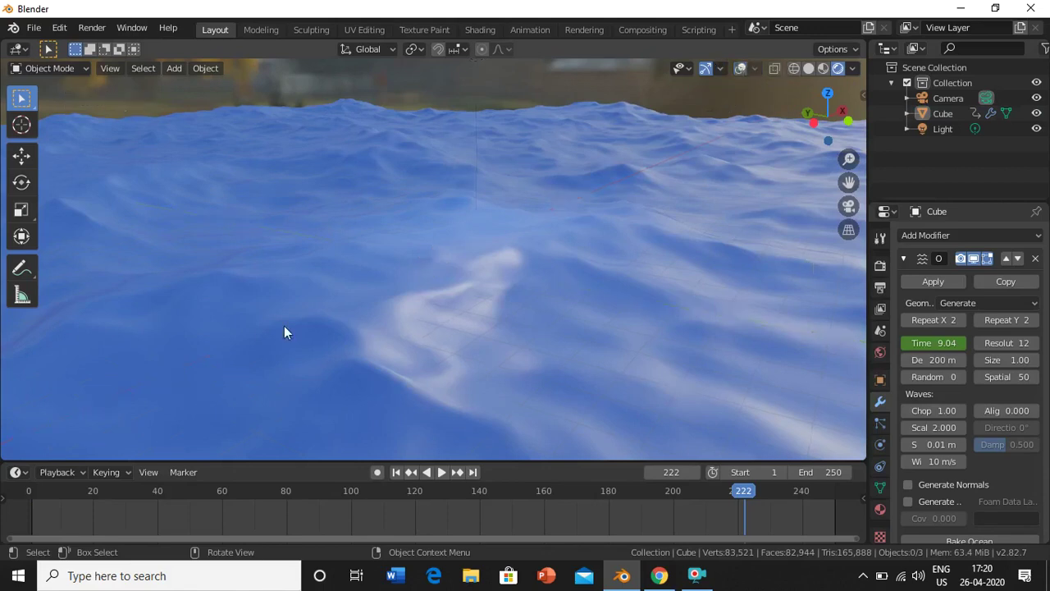
pyautogui.click(441, 472)
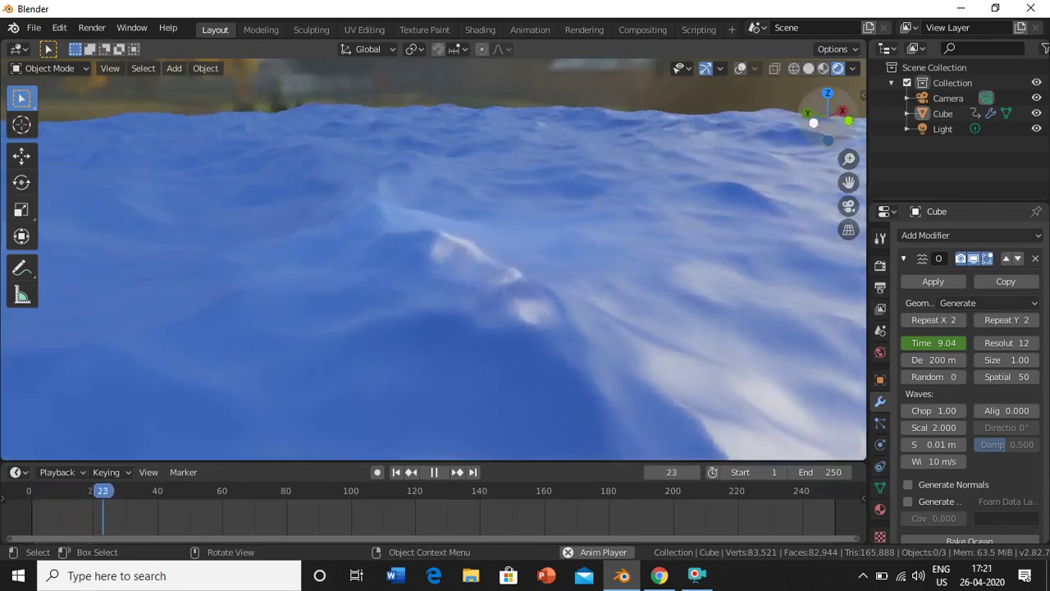
pyautogui.moveTo(830, 139)
pyautogui.mouseDown()
pyautogui.moveTo(828, 169)
pyautogui.moveTo(817, 142)
pyautogui.mouseUp()
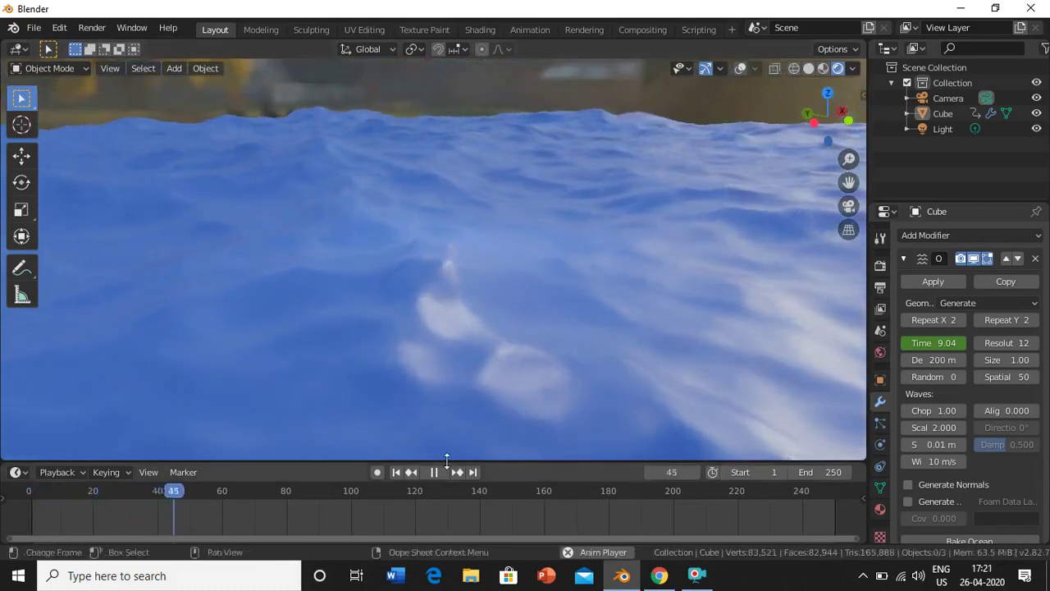
# Stop the playback, try a resolution of 10 on the Ocean modifier, and replay the wave animation
pyautogui.click(441, 473)
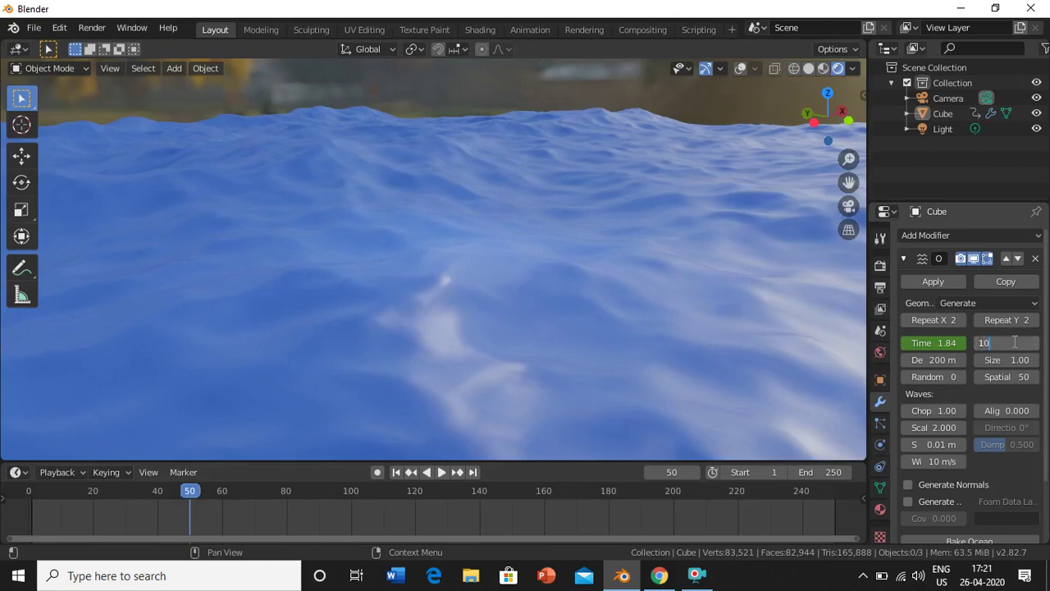
pyautogui.press('Return')
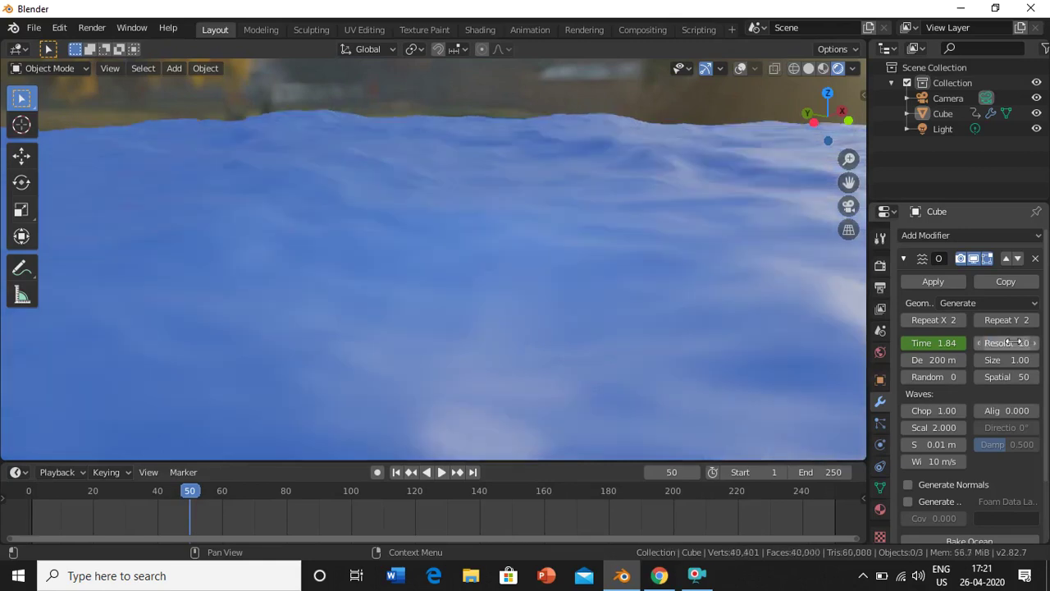
pyautogui.click(443, 471)
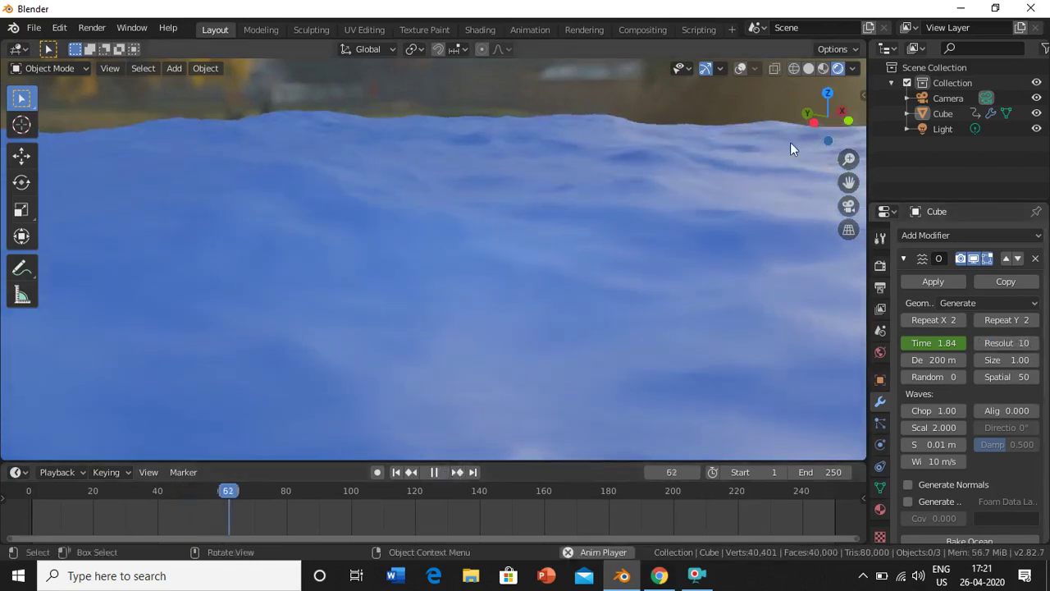
pyautogui.moveTo(827, 138); pyautogui.dragTo(803, 157)
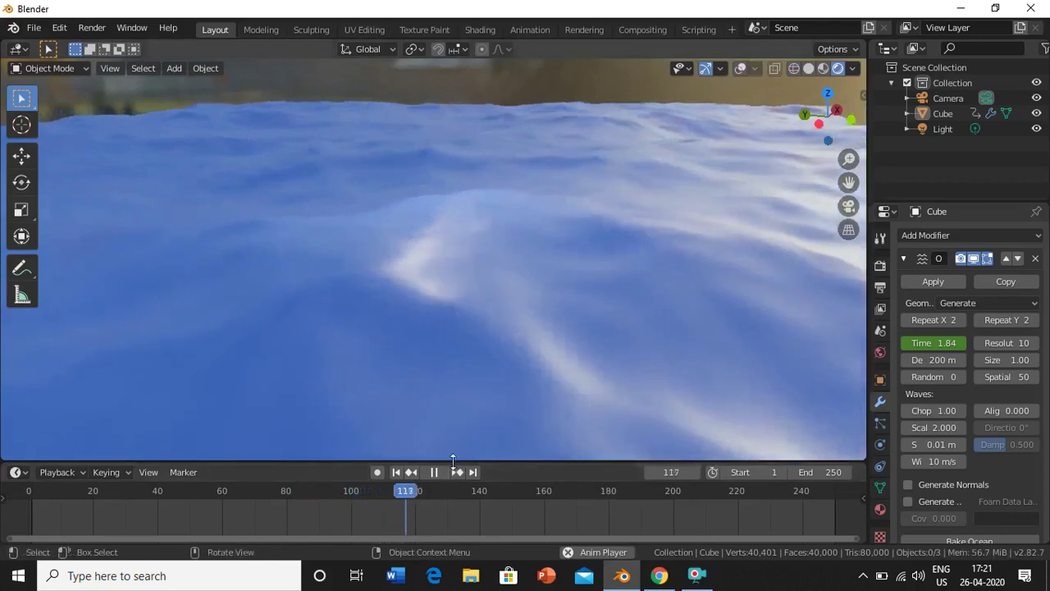
# Pause the animation and try a resolution of 15 on the Ocean modifier, inspecting the waves from another angle
pyautogui.click(434, 472)
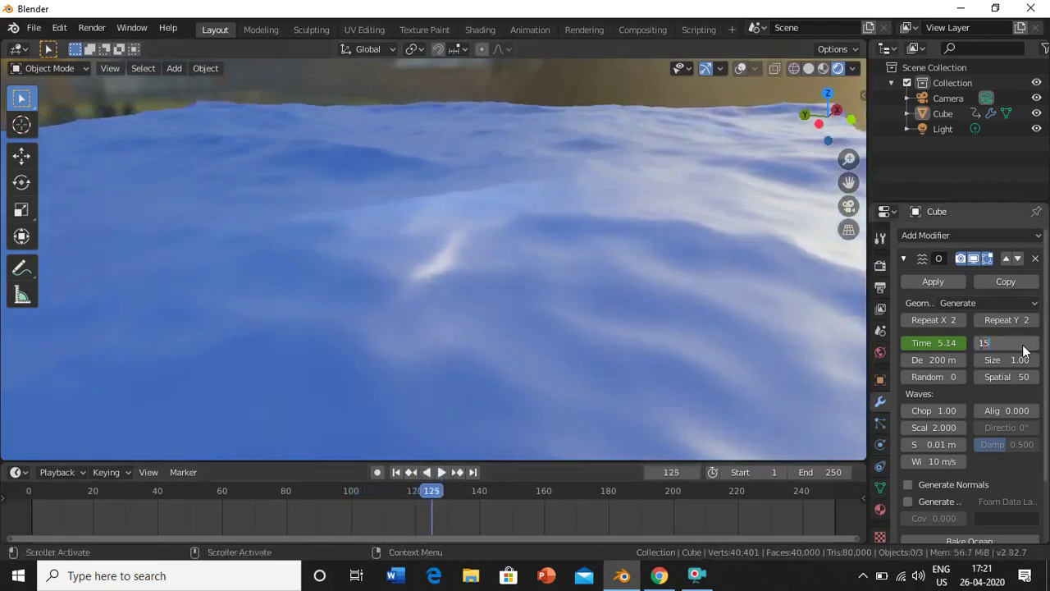
pyautogui.press('Return')
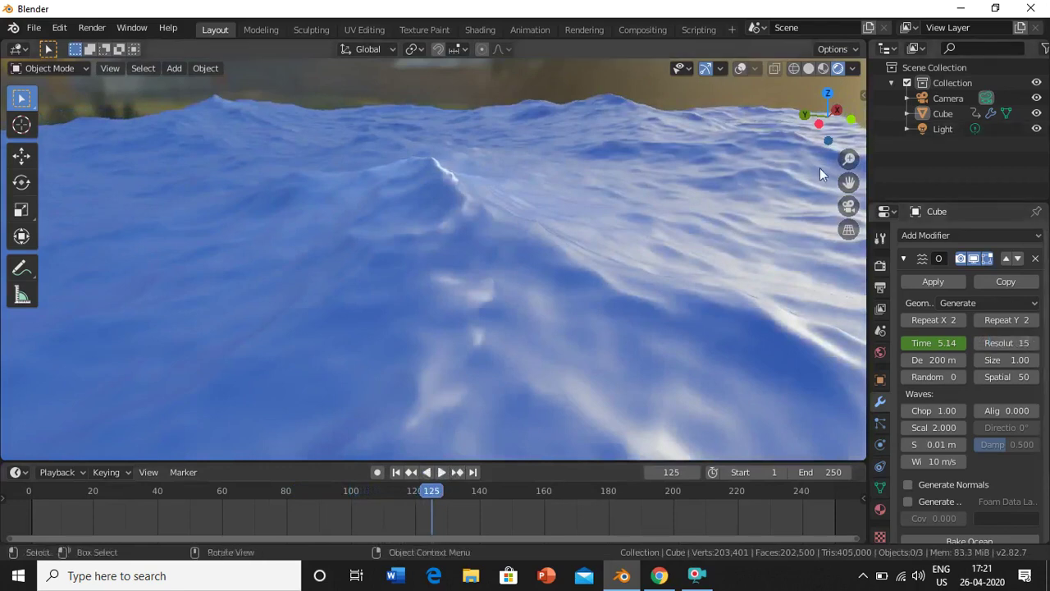
pyautogui.moveTo(817, 130); pyautogui.dragTo(827, 123)
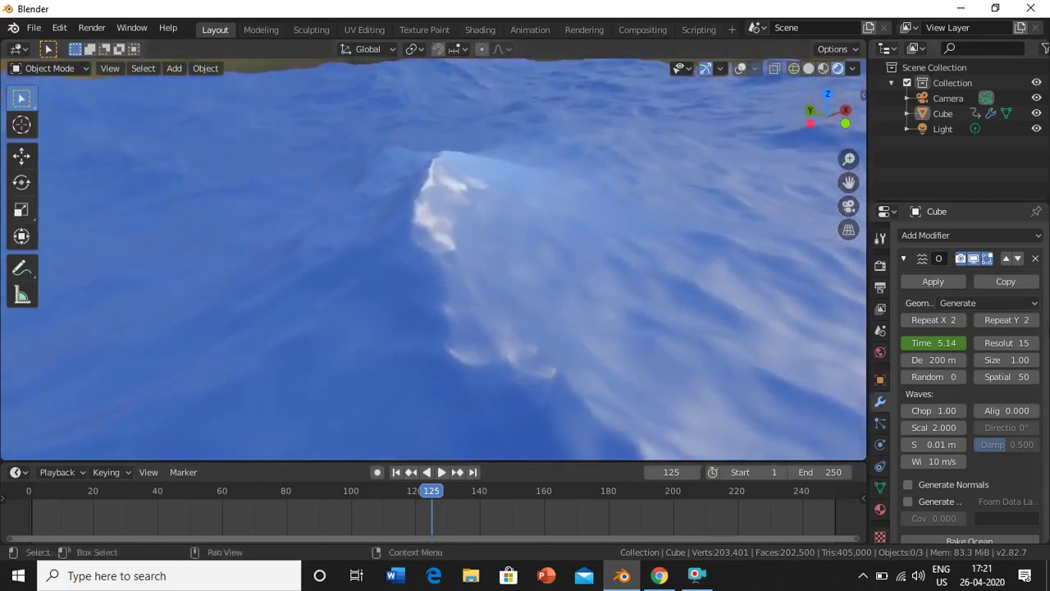
# Set the Ocean modifier's resolution to 12
pyautogui.click(1015, 343)
pyautogui.write('12')
pyautogui.press('Return')
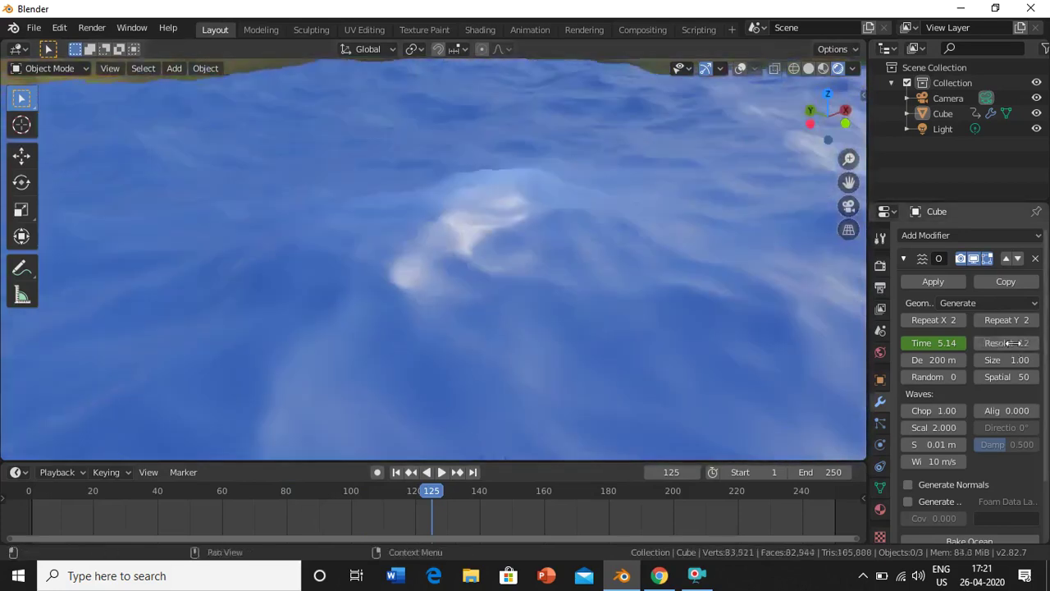
# Play the wave animation, view the moving ocean from a different angle, and stop the playback
pyautogui.click(437, 469)
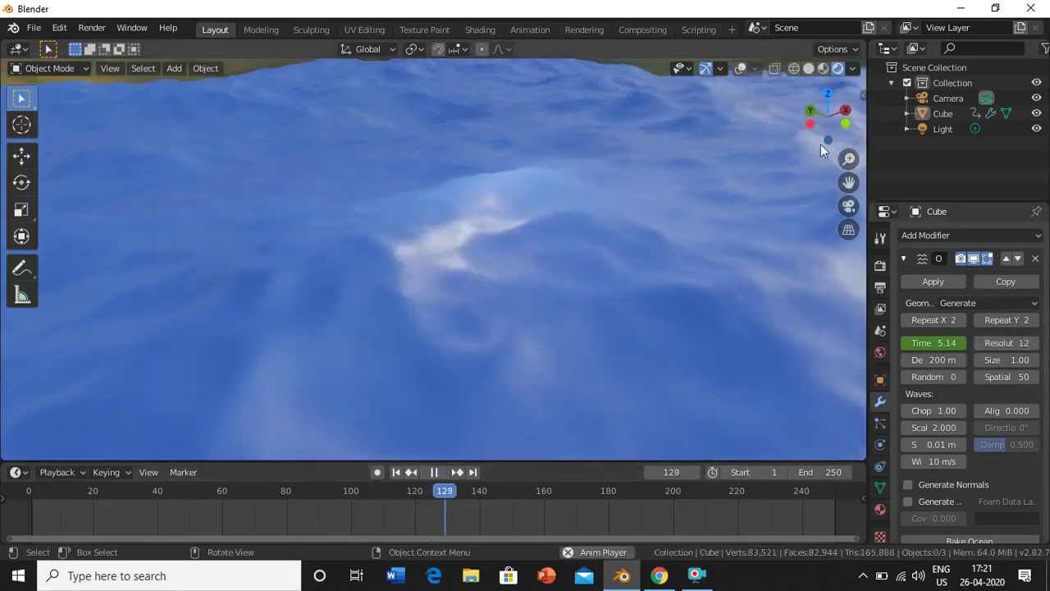
pyautogui.moveTo(821, 141); pyautogui.dragTo(643, 258)
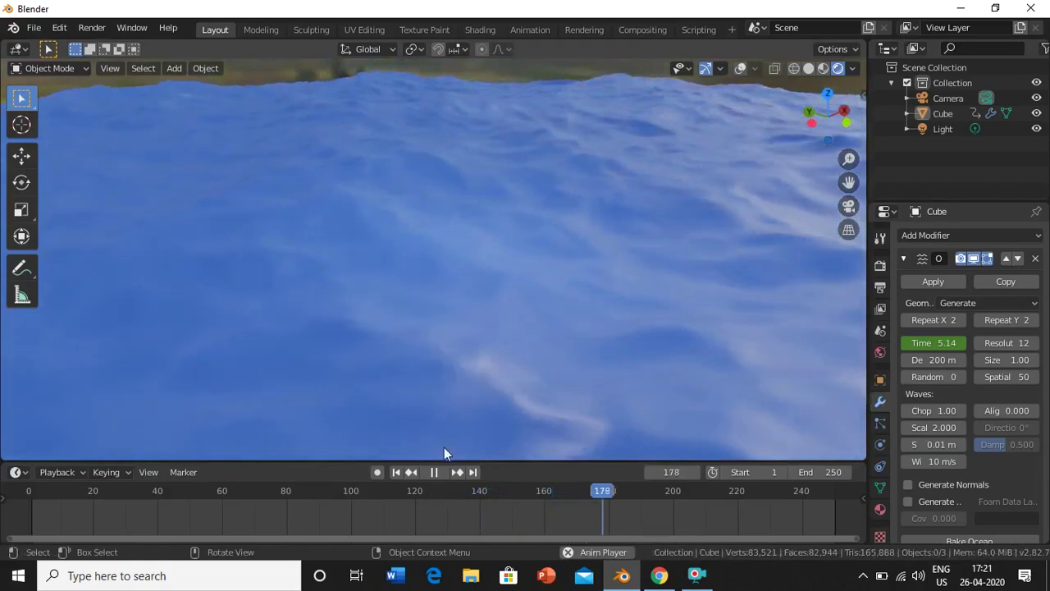
pyautogui.click(436, 472)
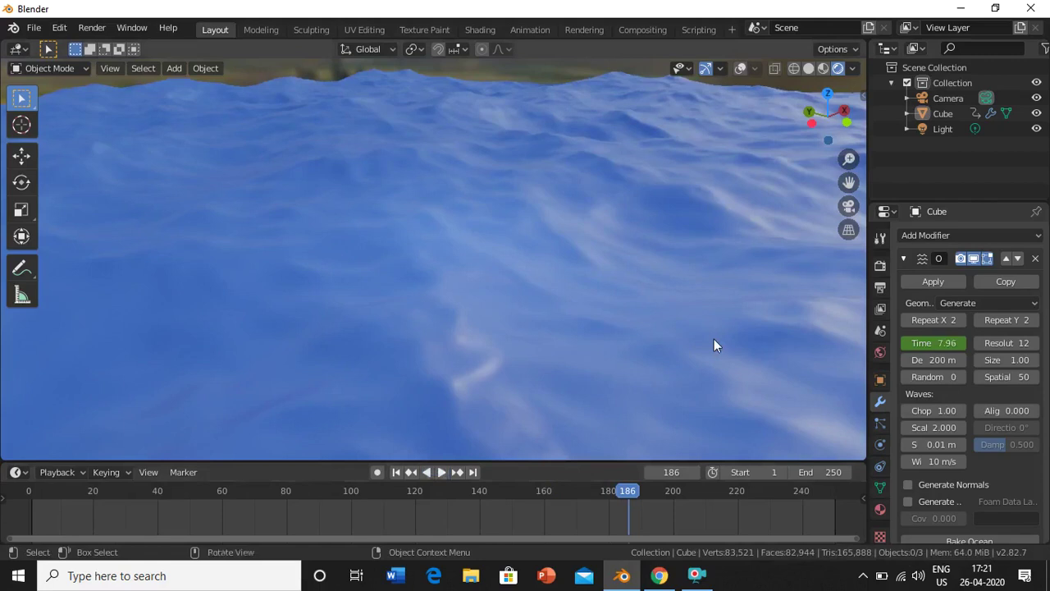
pyautogui.click(696, 575)
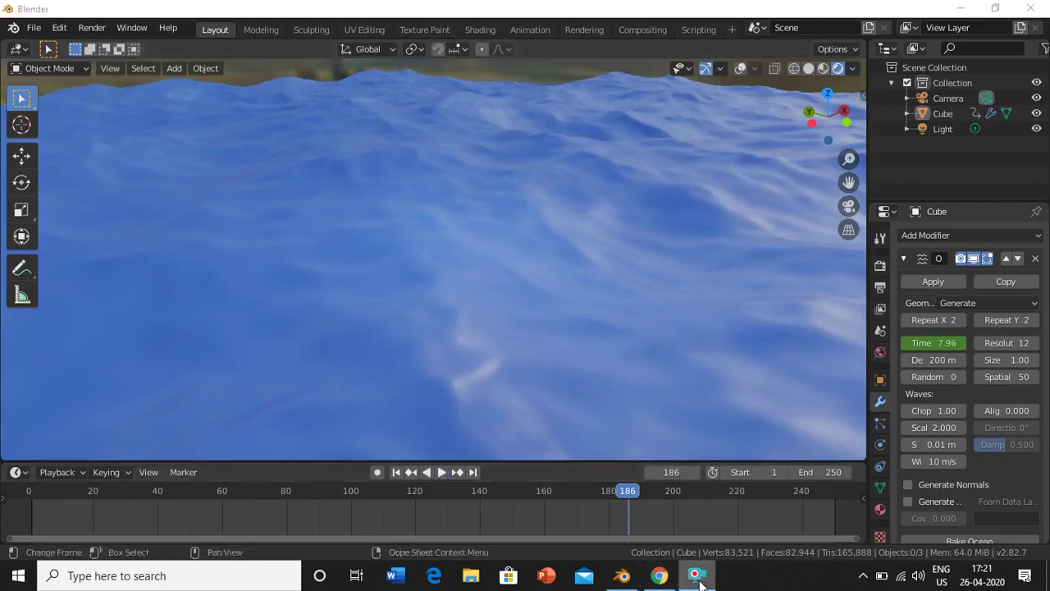